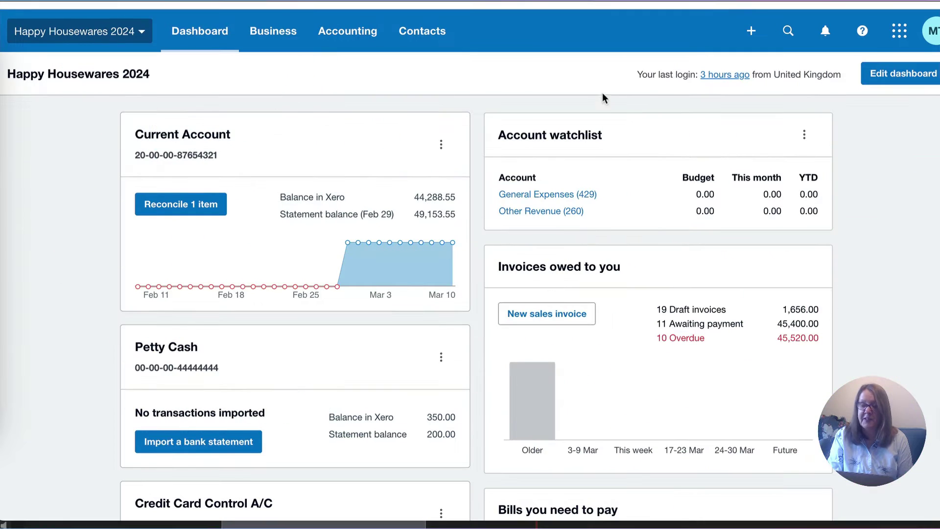
- From the Happy Housewares 2024 dashboard, open the Accounting menu to list the accounting reports
click(359, 37)
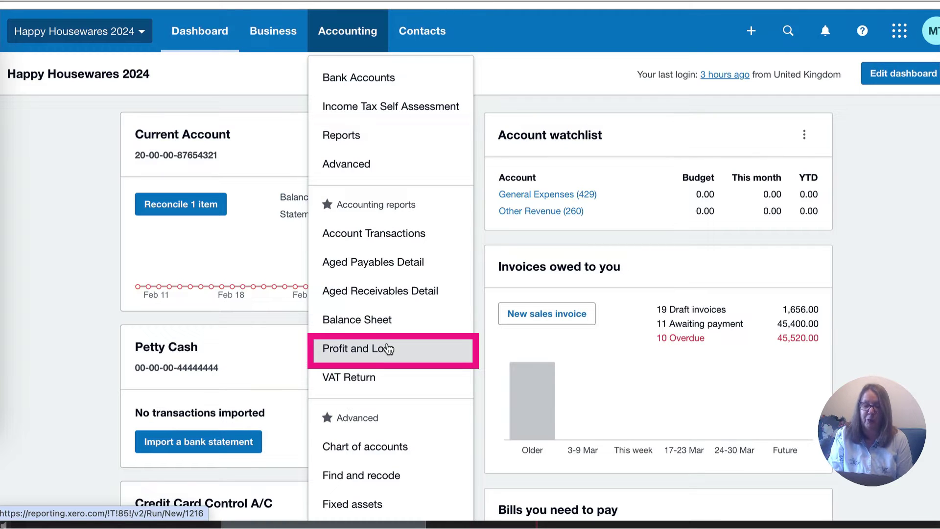
- Open the Profit and Loss report and scroll down to the 69,000.00 profit before taxation
click(388, 348)
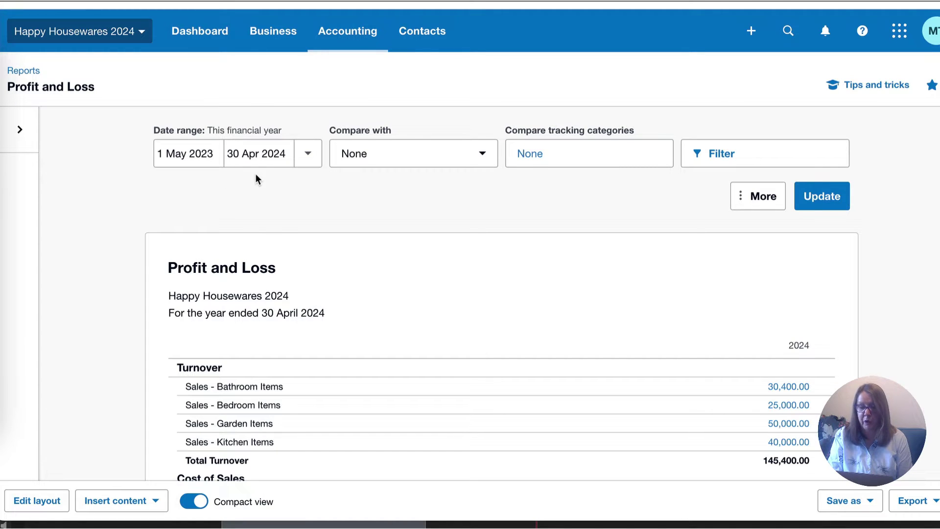
scroll(697, 279, down, 2)
scroll(862, 313, down, 5)
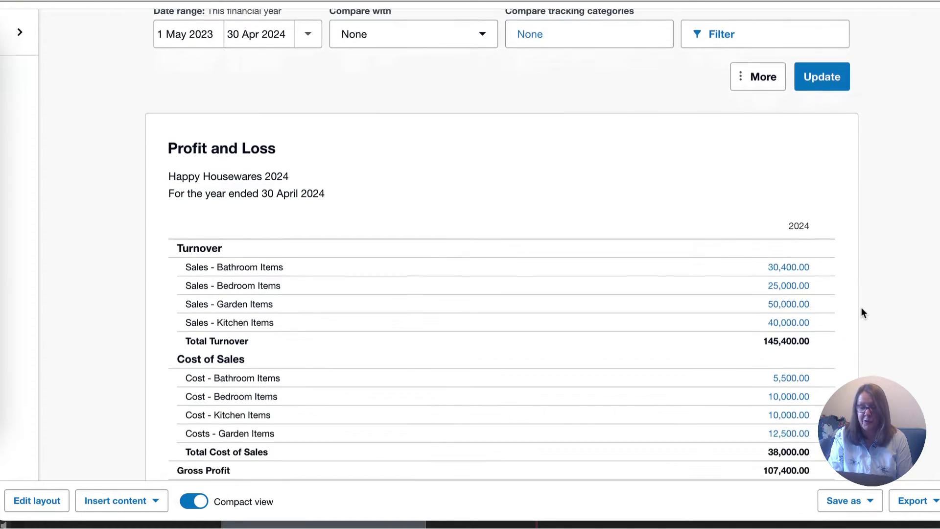
scroll(861, 308, down, 3)
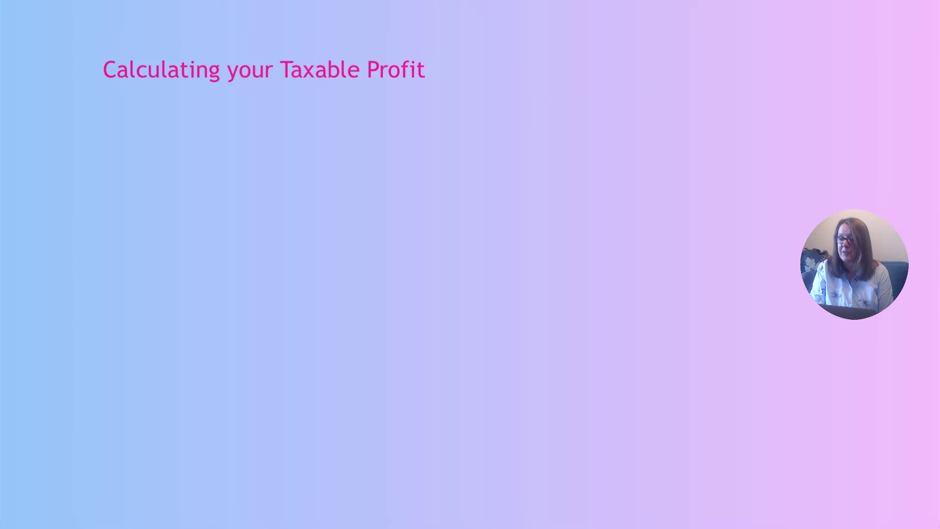
- Reveal the slide's advice points: talk to your accountant, research online, and HMRC guidelines
key(Right)
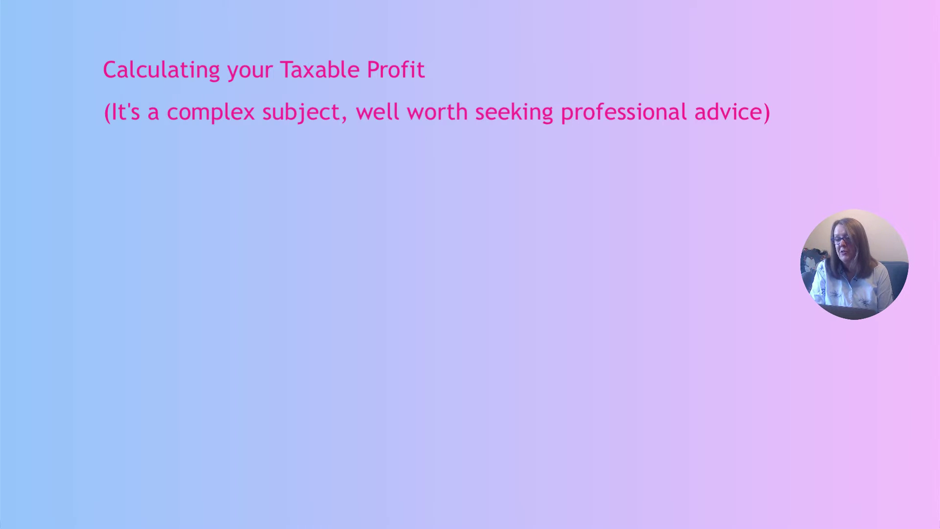
key(Right)
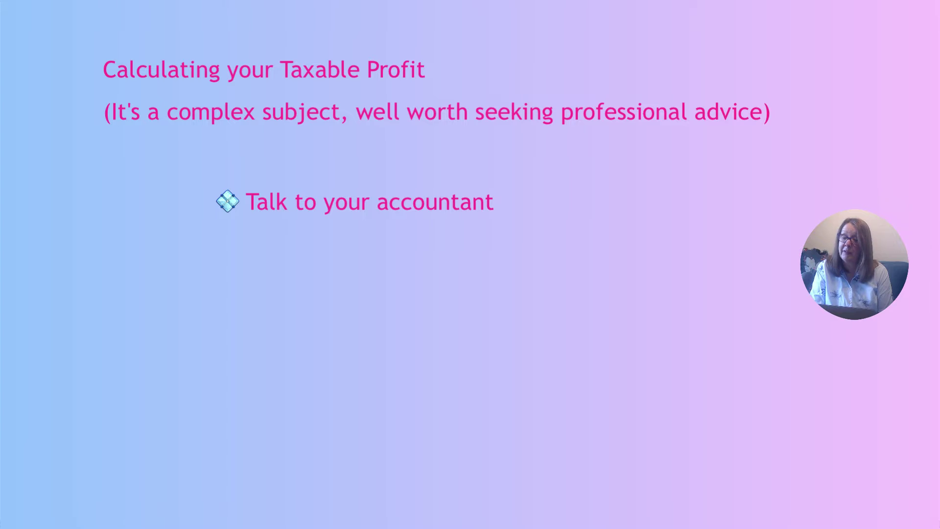
key(Right)
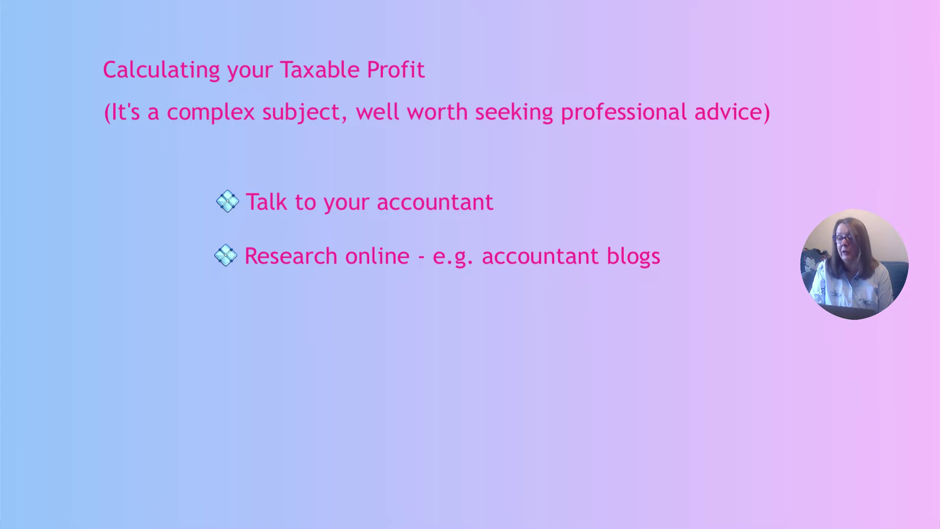
key(Right)
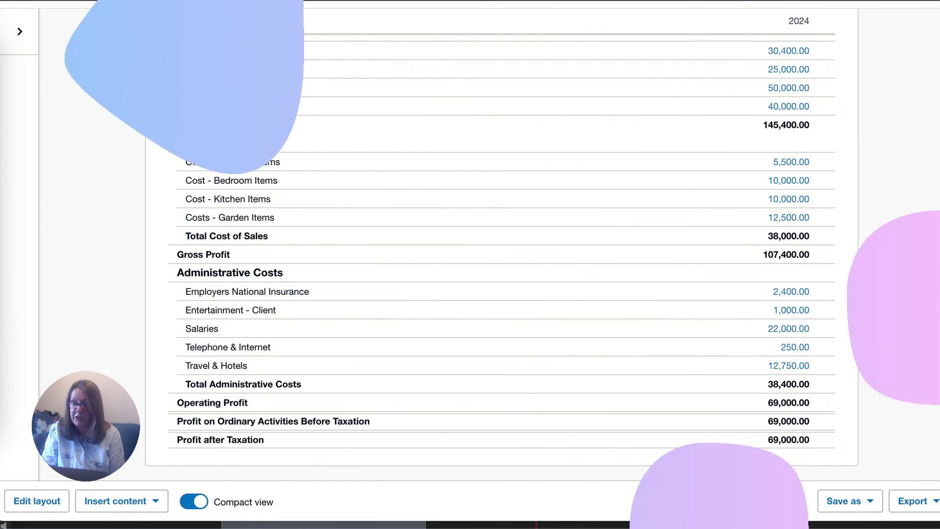
- Scroll the Profit and Loss report to compare profit before and after taxation, both 69,000.00
scroll(865, 372, up, 1)
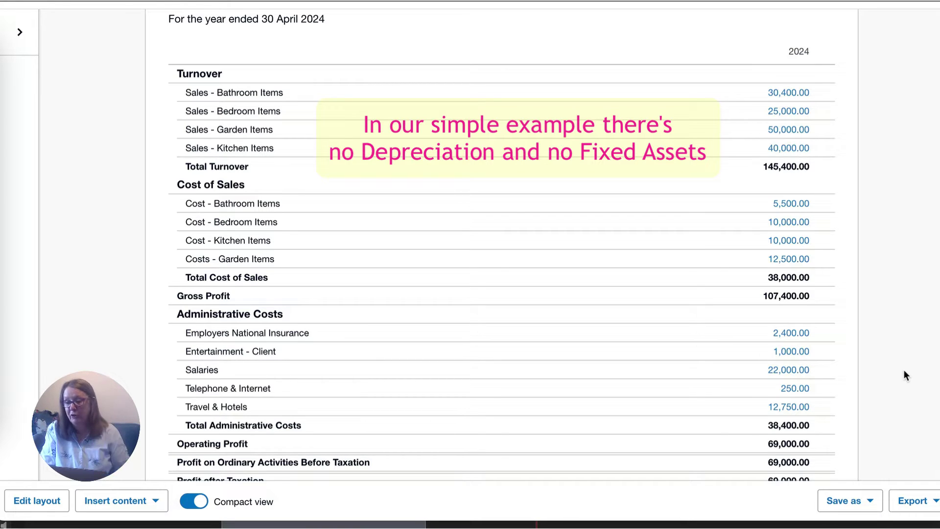
scroll(903, 370, down, 1)
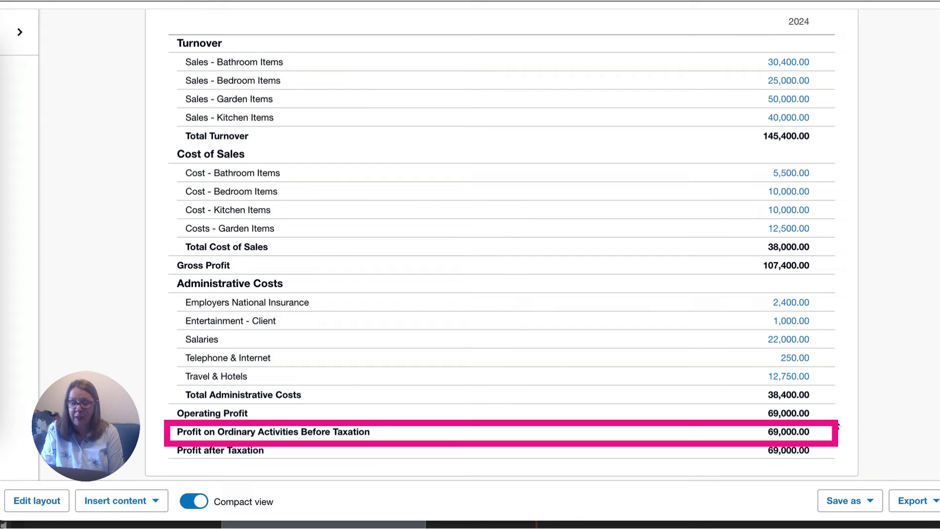
mouse_move(832, 331)
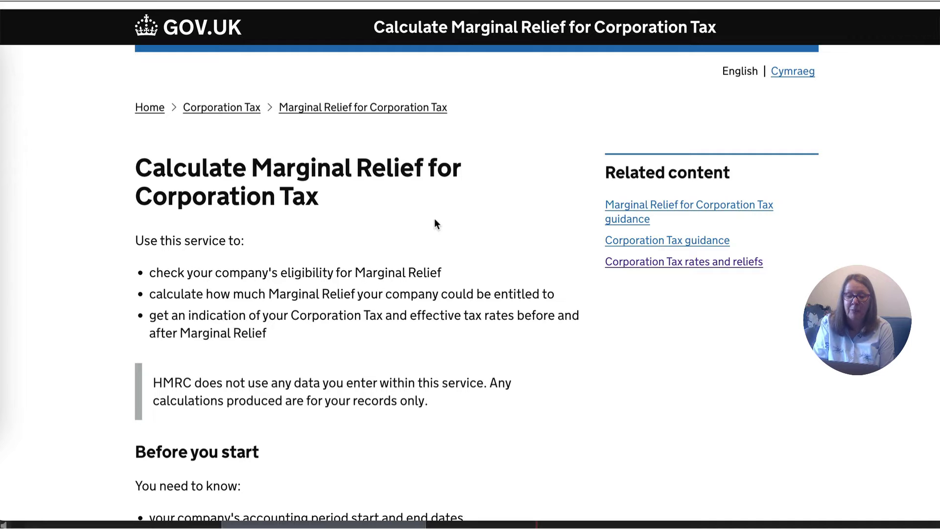
- Start the GOV.UK Marginal Relief for Corporation Tax calculator
scroll(437, 224, down, 2)
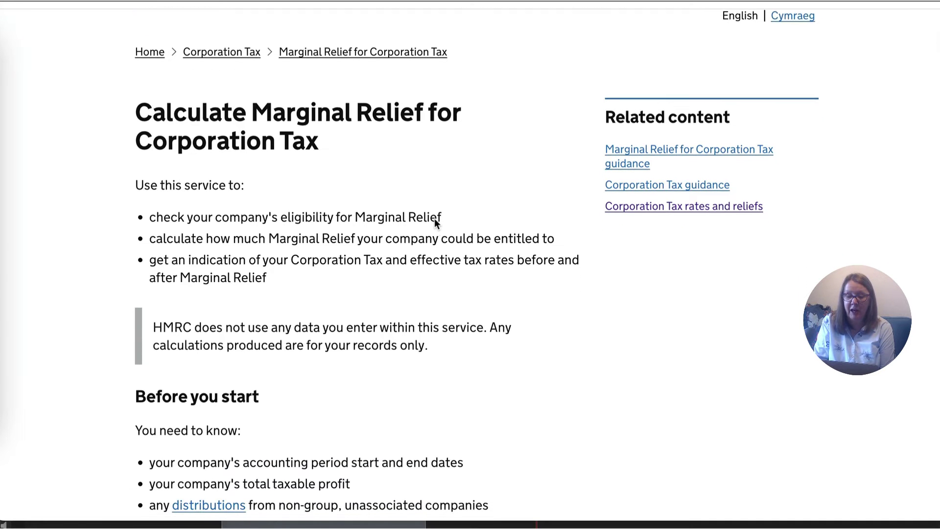
scroll(437, 224, up, 1)
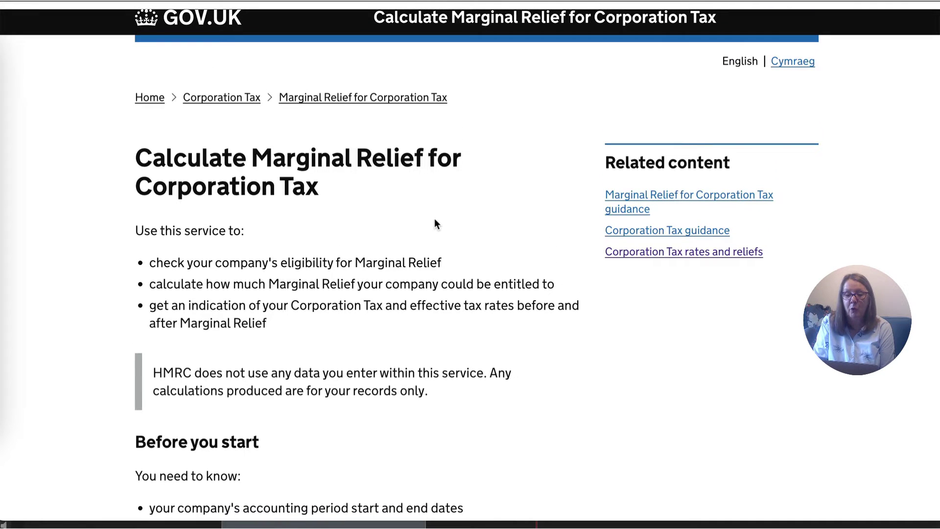
scroll(435, 223, down, 3)
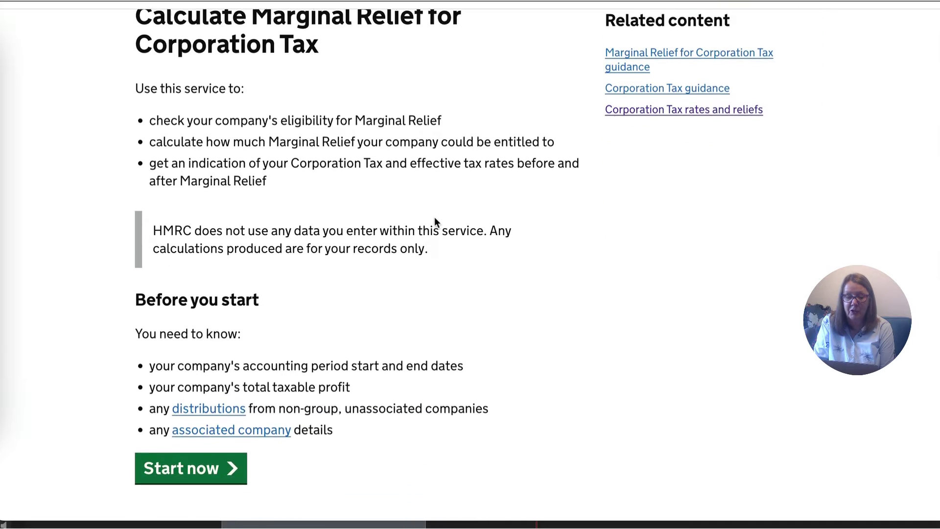
scroll(434, 220, down, 3)
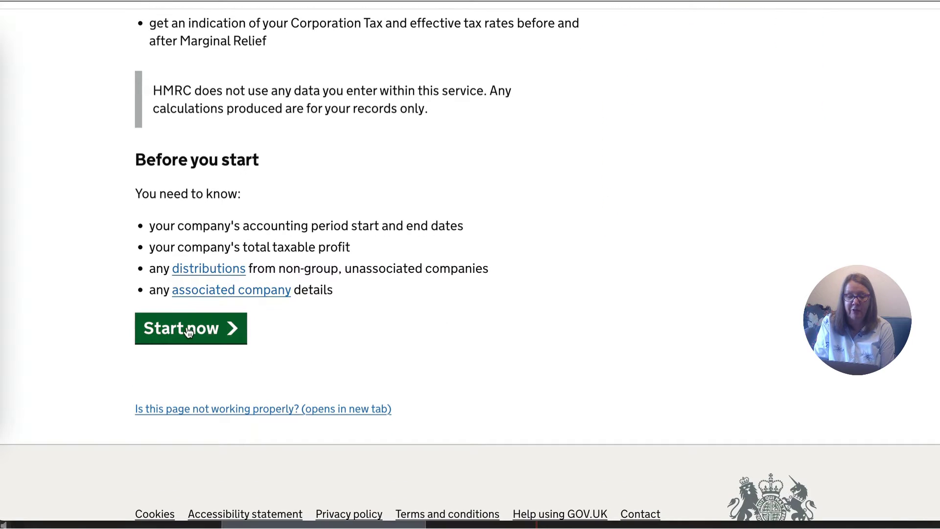
click(189, 332)
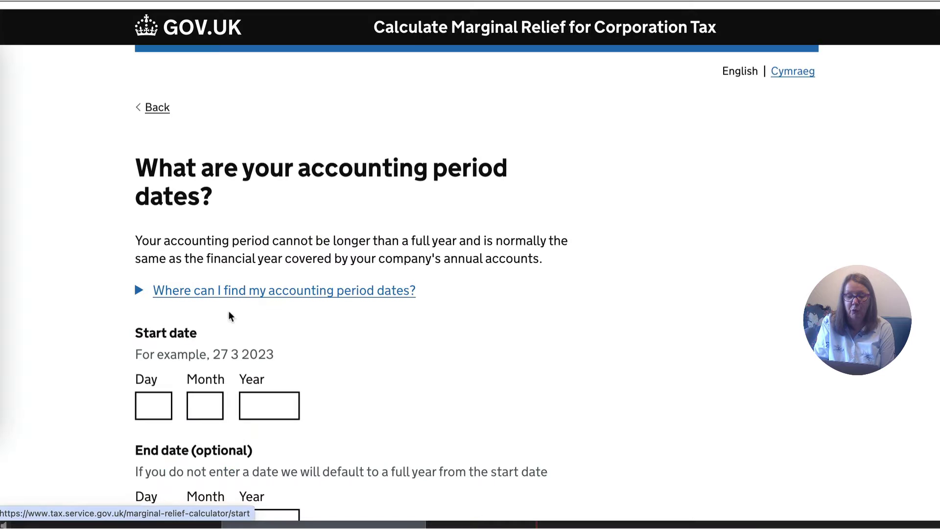
- Enter the accounting period starting 01/05/2023 and continue
click(152, 407)
text(01)
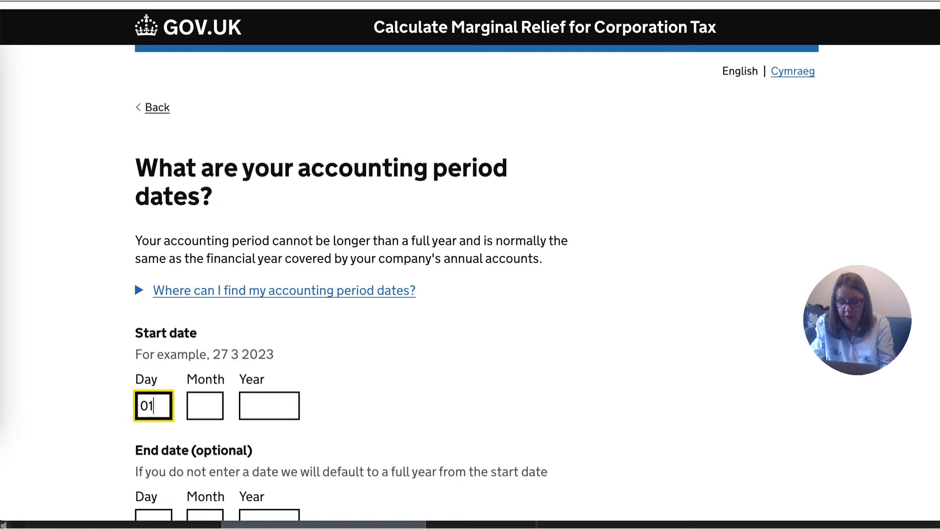
key(Tab)
text(05)
key(Tab)
text(2023)
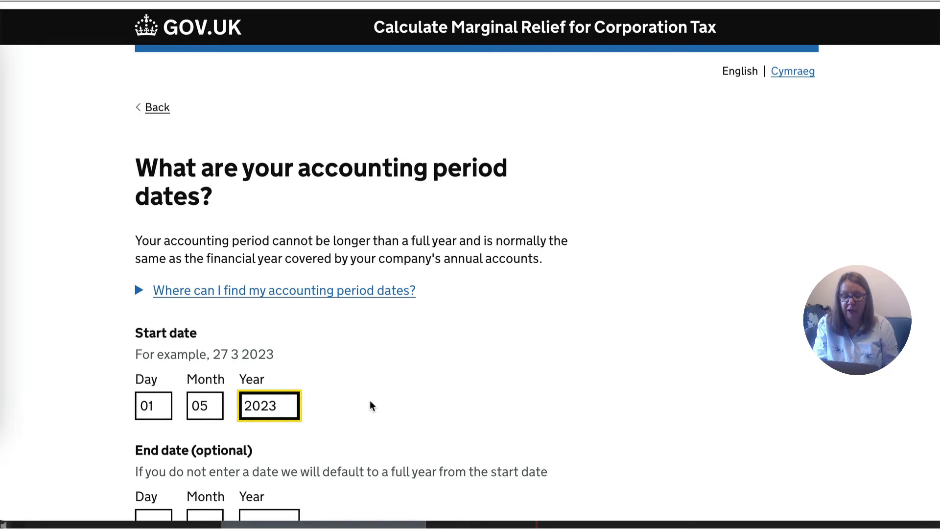
scroll(369, 405, down, 5)
click(163, 365)
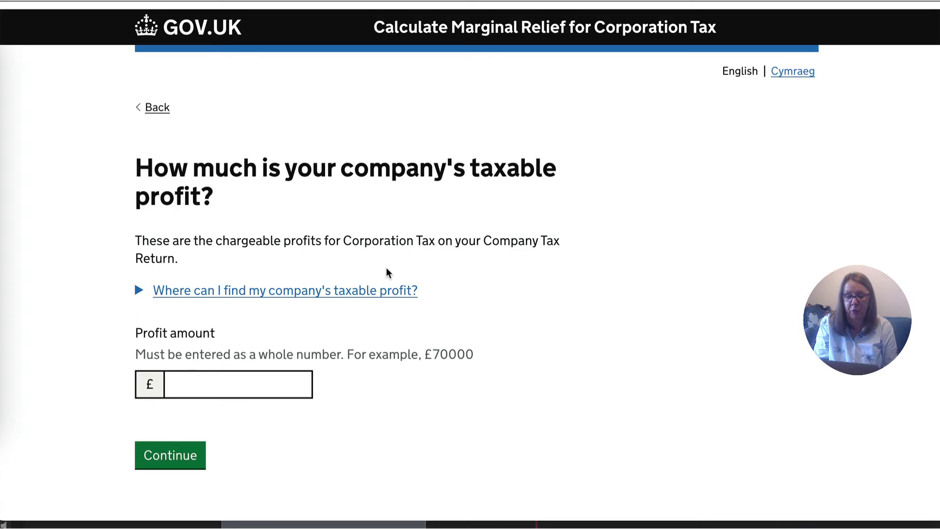
- Enter £70,000 taxable profit, answer no distributions and no associated companies
click(193, 391)
text(7)
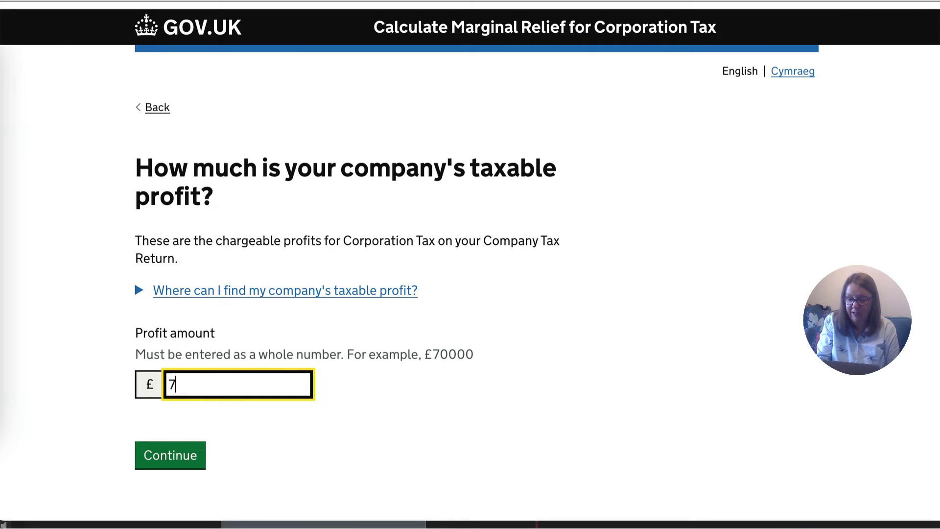
text(0000)
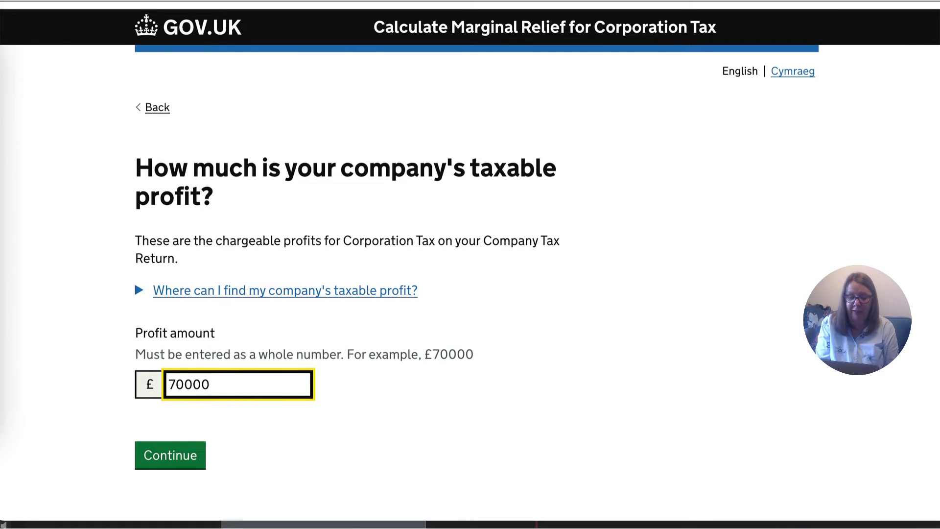
click(178, 462)
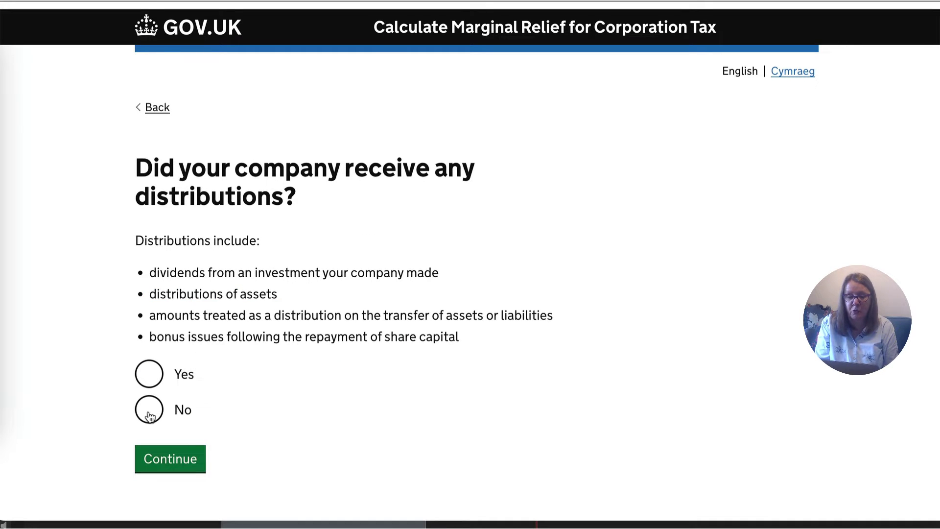
click(150, 416)
click(176, 461)
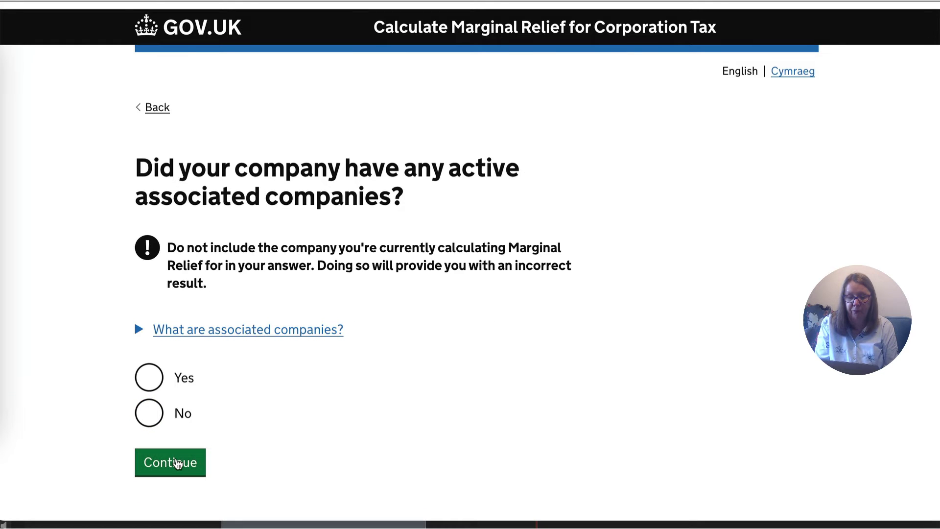
click(149, 413)
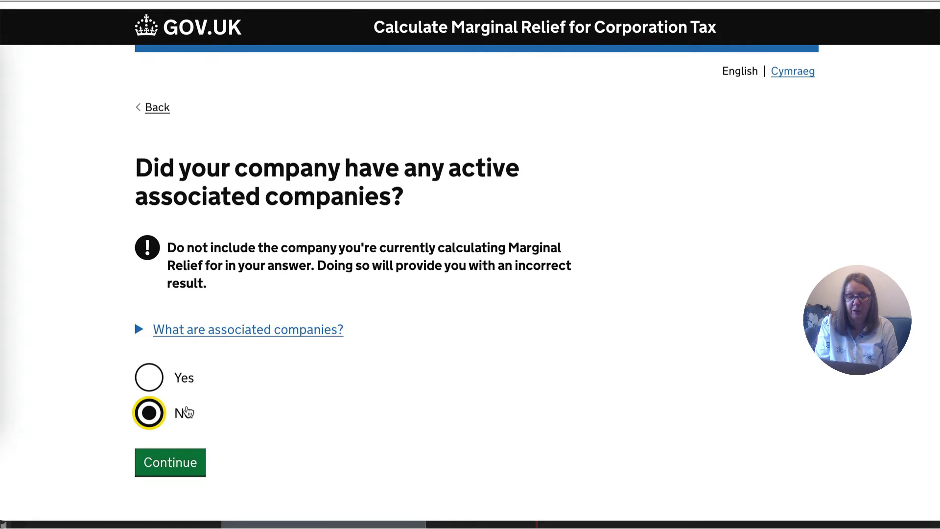
click(176, 463)
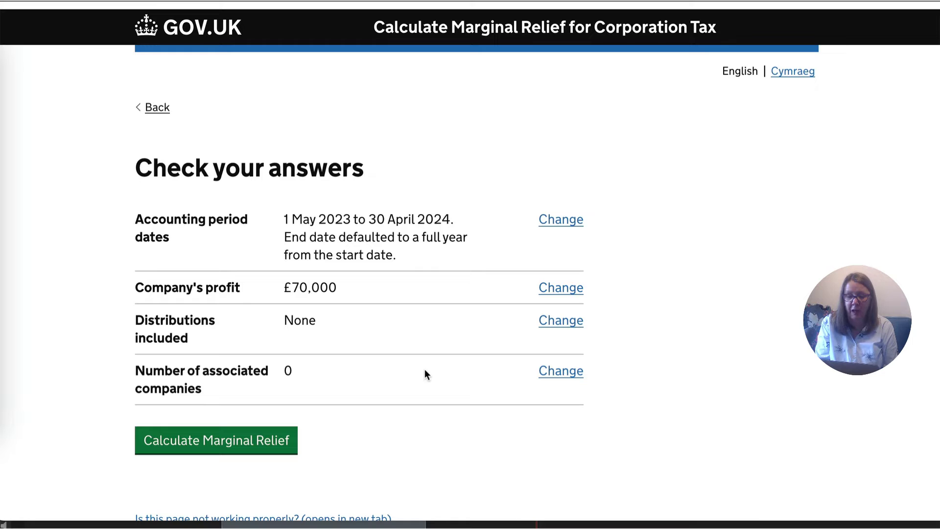
- Calculate Marginal Relief: £2,700 relief, £14,800 Corporation Tax liability, 21.14% effective rate
click(219, 440)
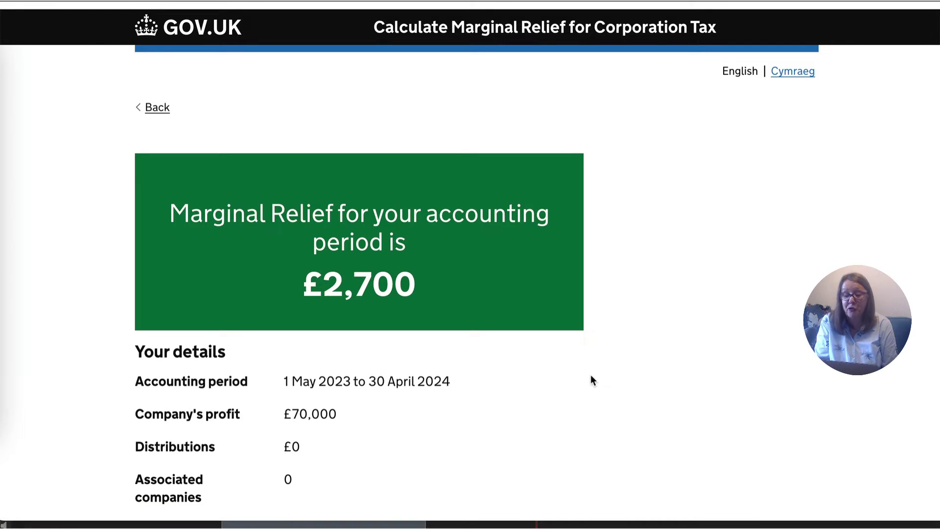
scroll(590, 375, down, 1)
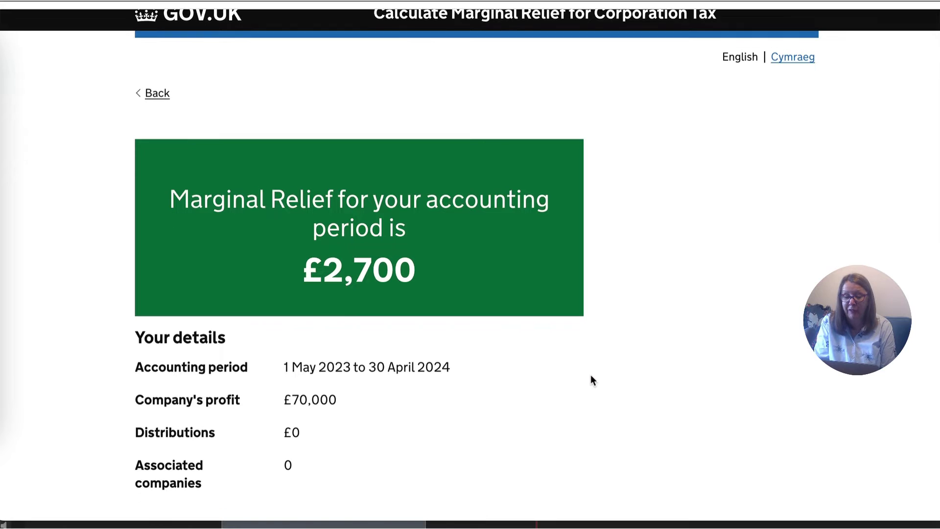
scroll(590, 376, down, 3)
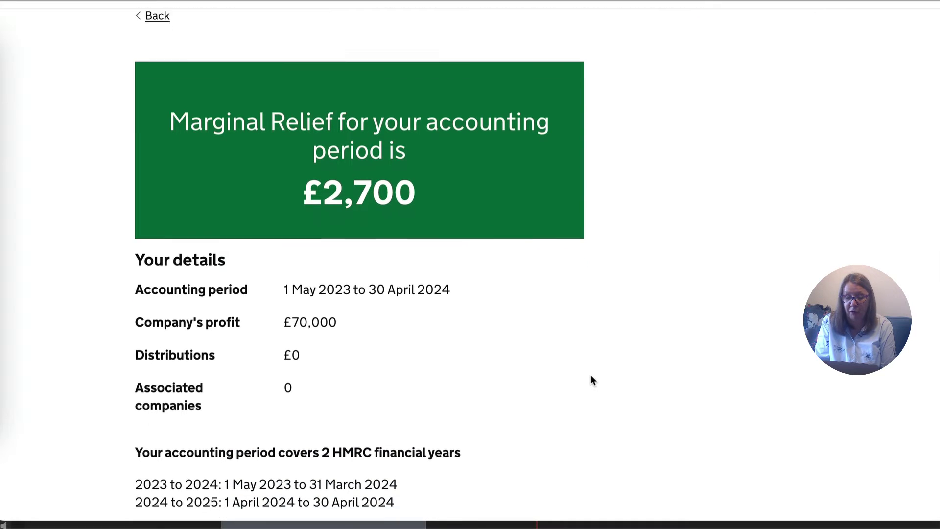
scroll(590, 375, down, 3)
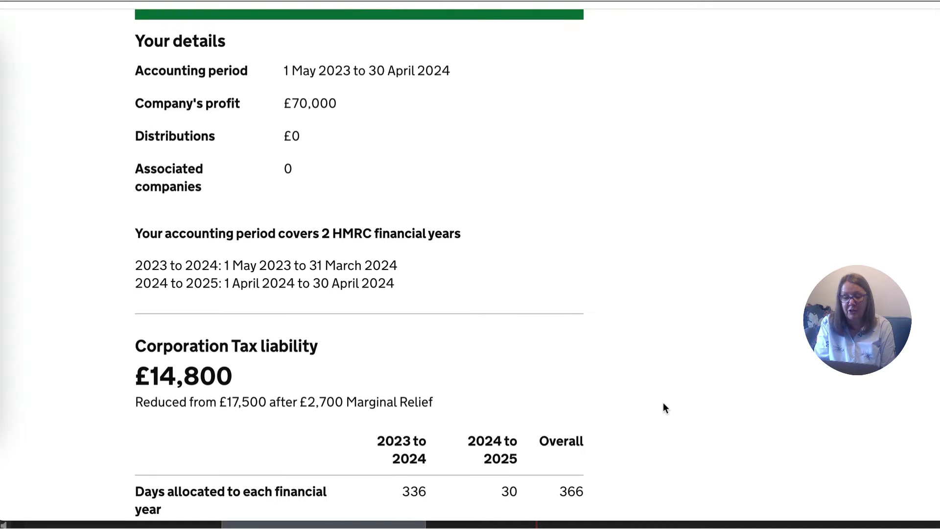
scroll(663, 403, down, 1)
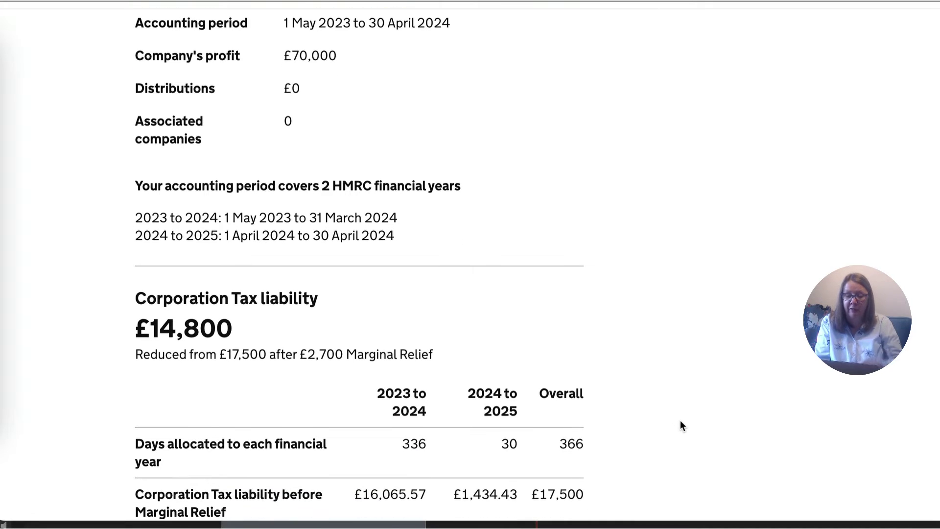
scroll(680, 421, down, 4)
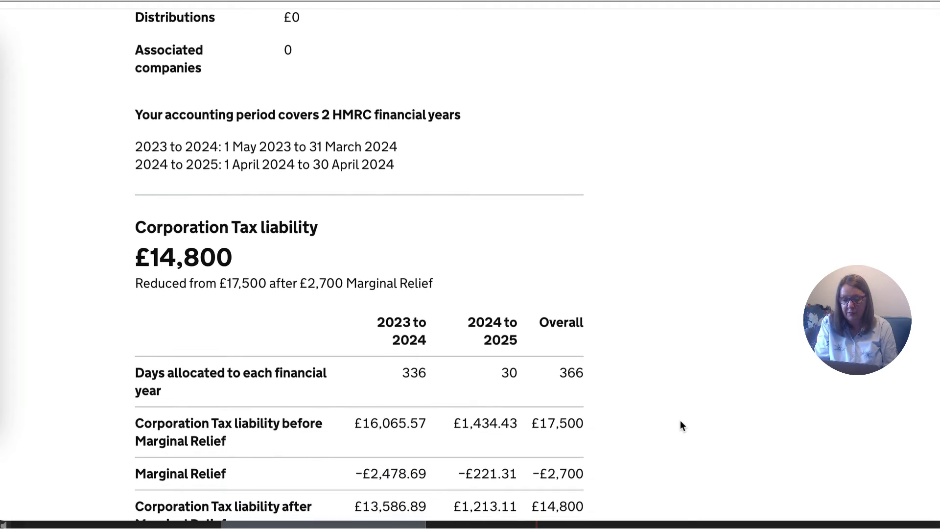
scroll(681, 421, down, 1)
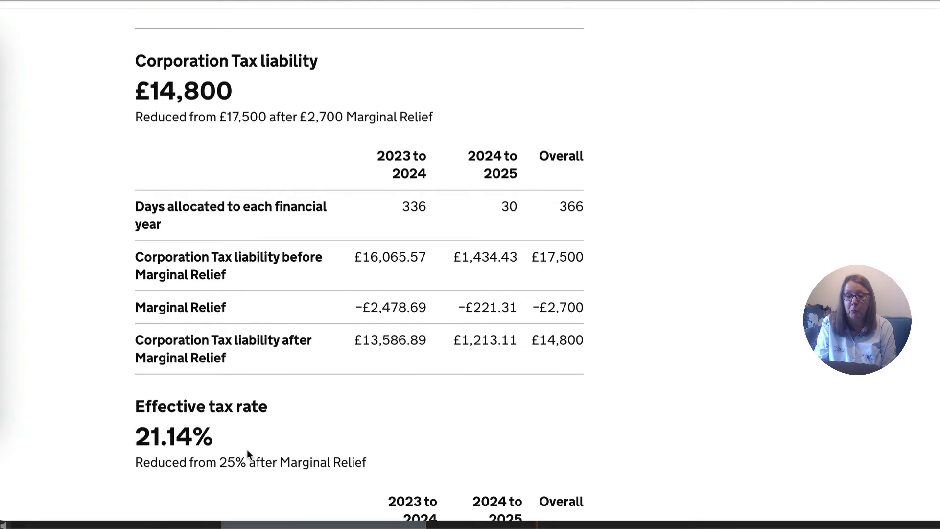
scroll(247, 448, up, 5)
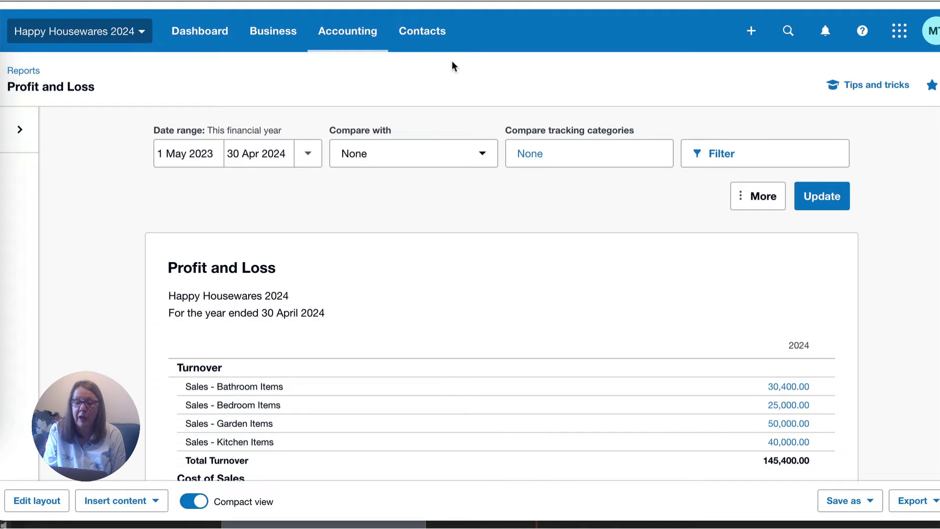
- Post the 14,800 Corporation Tax manual journal from the Manual journals list
scroll(376, 217, down, 3)
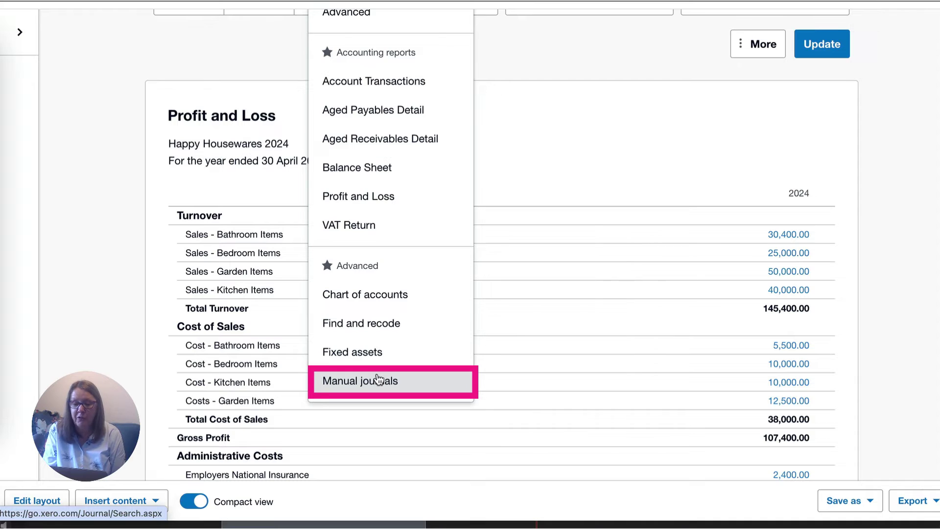
click(377, 379)
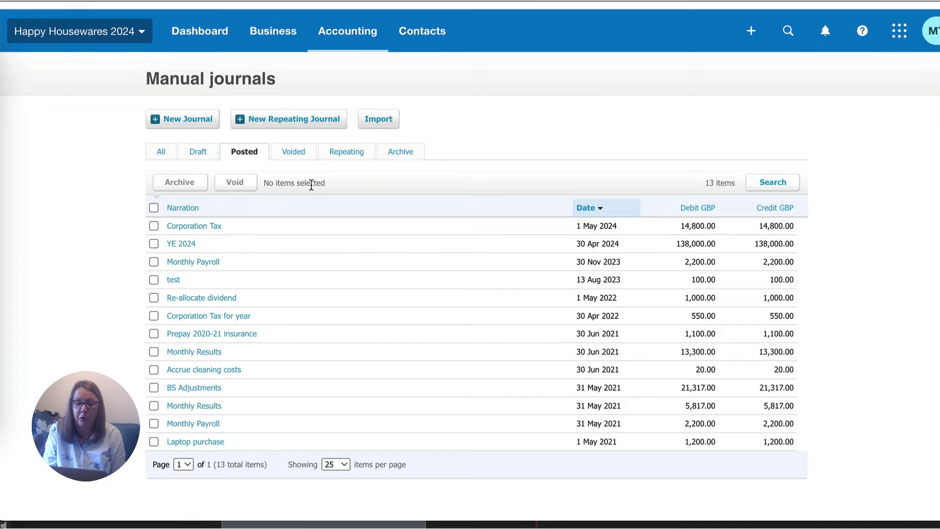
click(188, 122)
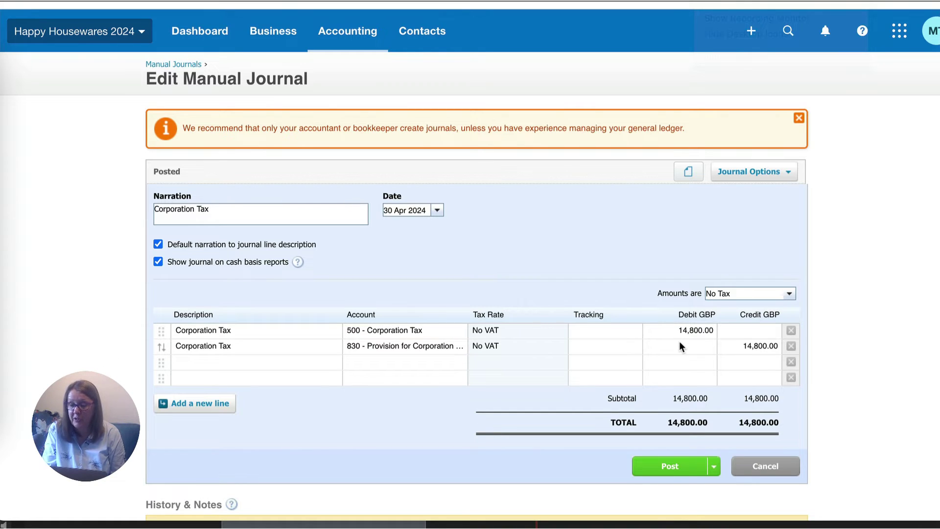
scroll(680, 340, down, 1)
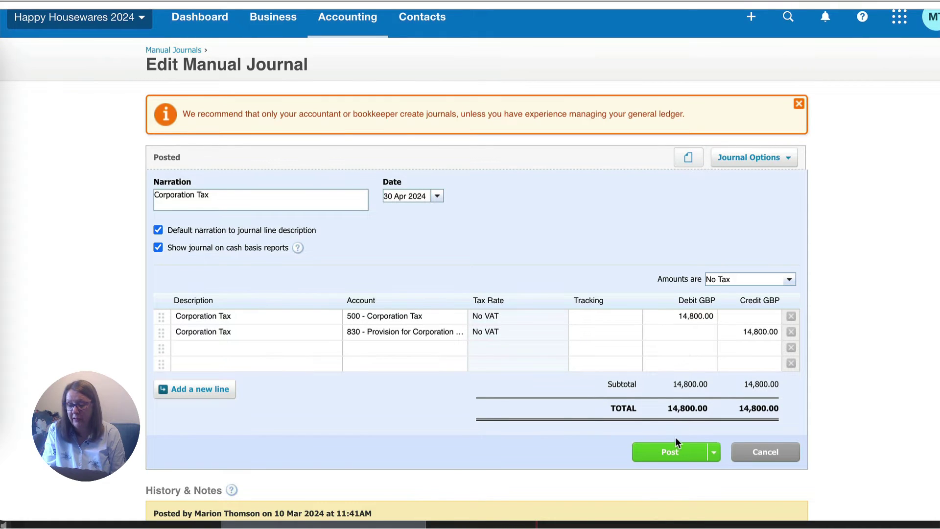
click(671, 452)
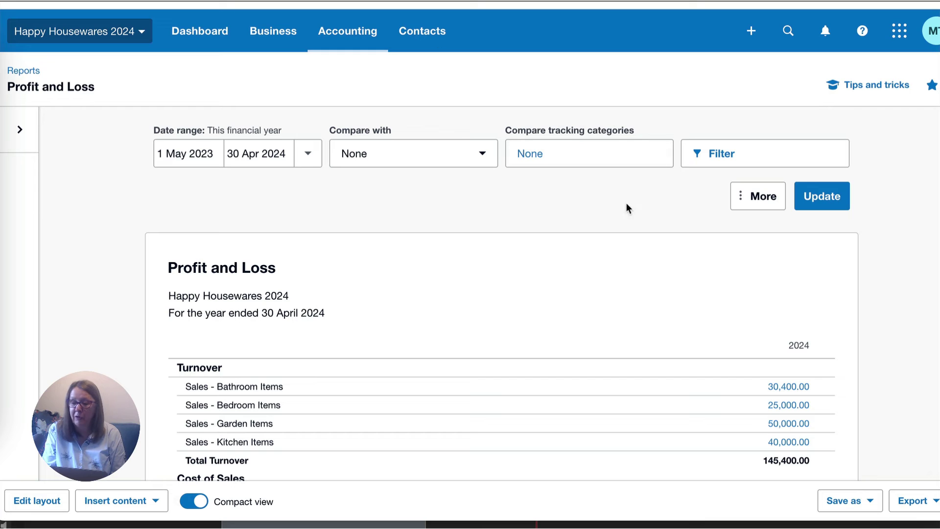
- Update the Profit and Loss report to show Corporation Tax 14,800.00 and profit after taxation 54,200.00
click(815, 197)
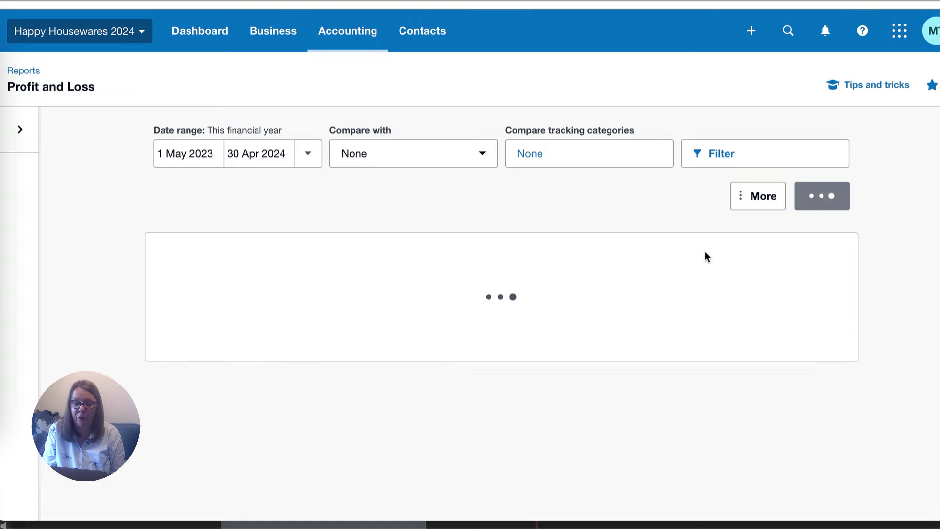
scroll(705, 250, down, 3)
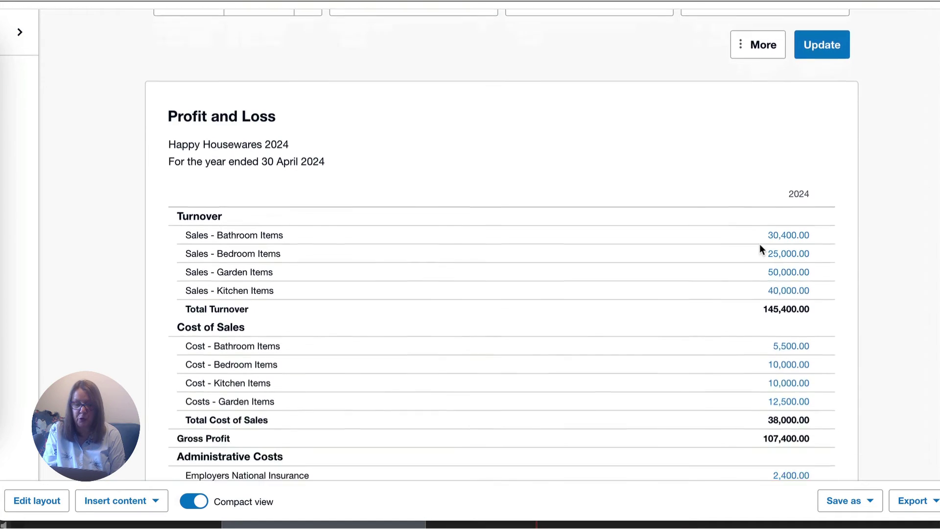
scroll(760, 246, down, 5)
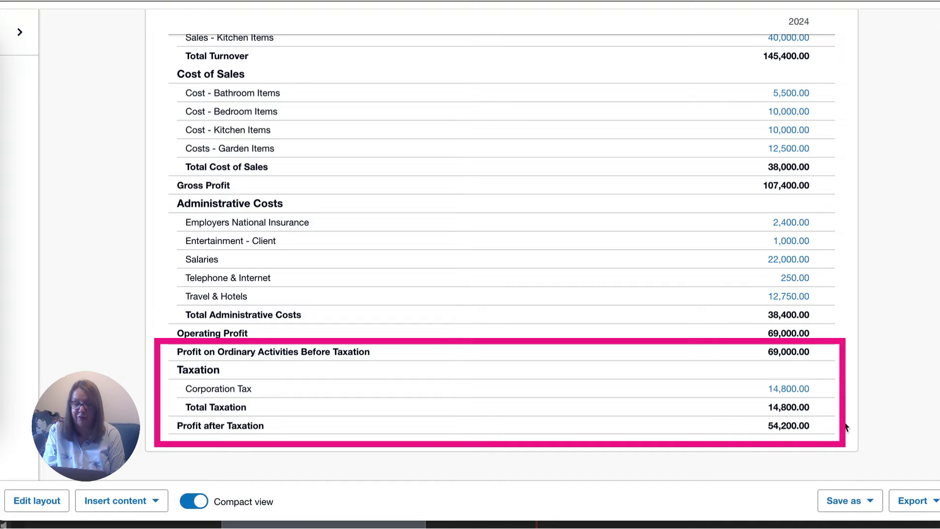
scroll(522, 353, up, 1)
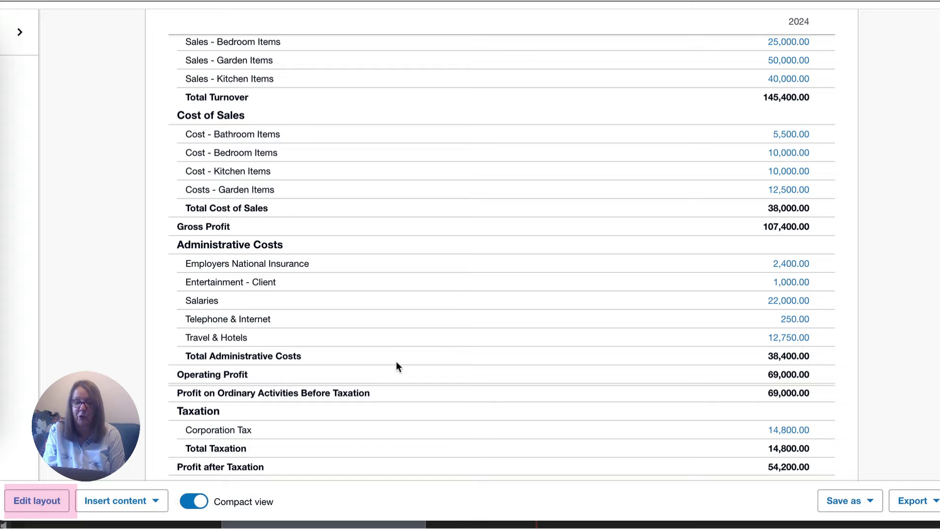
scroll(396, 362, up, 1)
scroll(396, 362, down, 1)
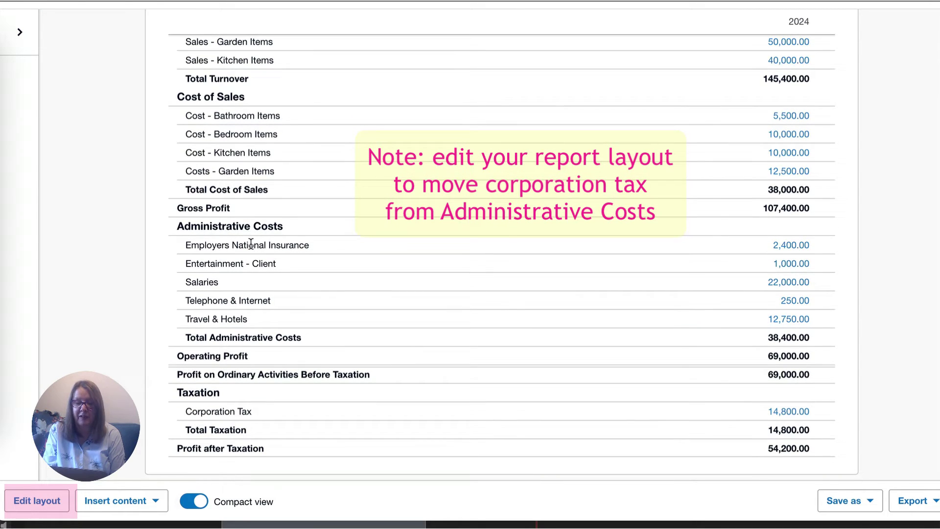
scroll(483, 301, down, 1)
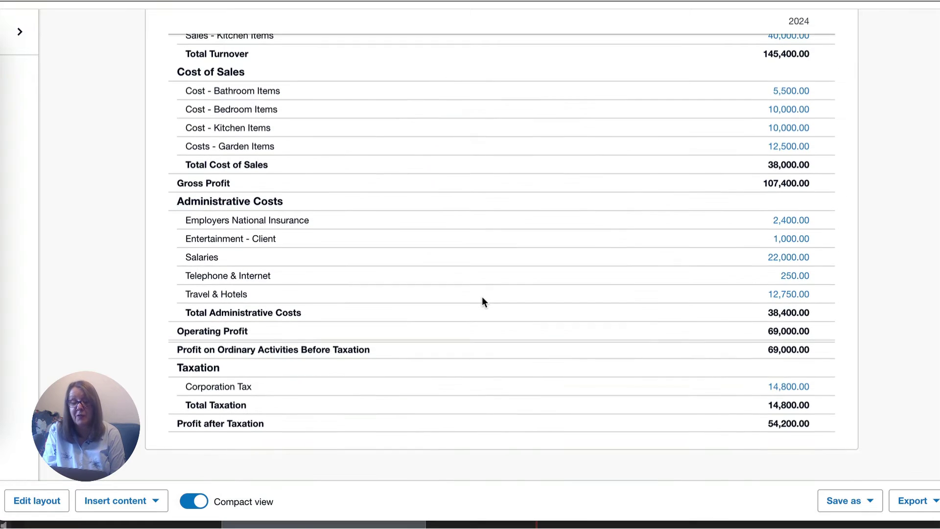
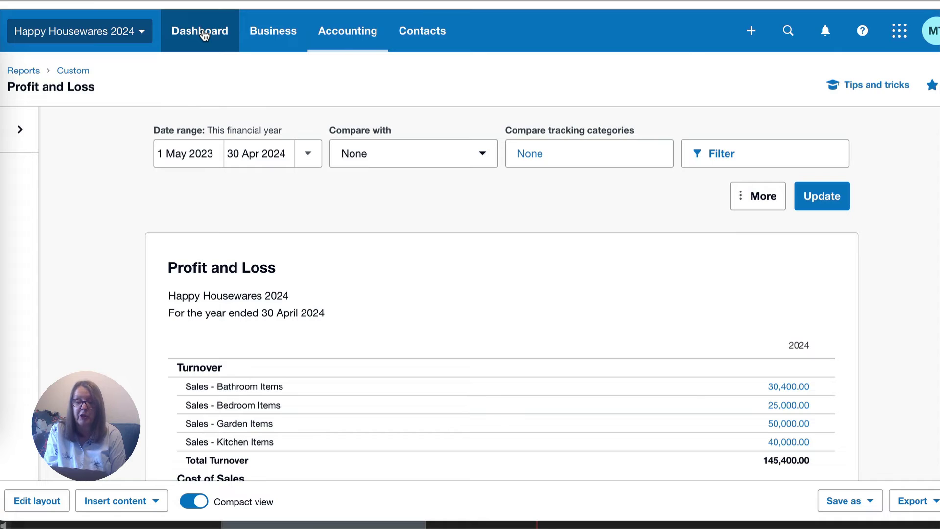
- Go from the dashboard to the Chart of accounts via the Accounting menu
click(203, 36)
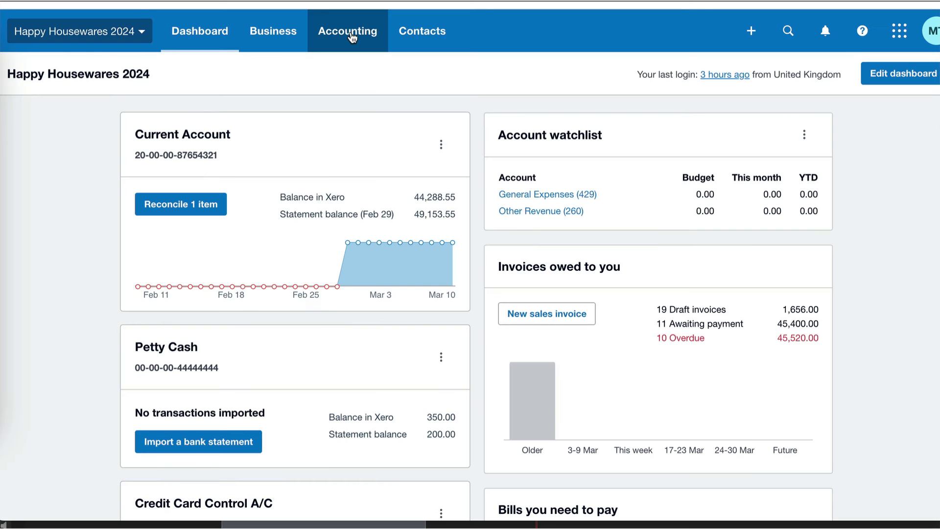
click(351, 35)
scroll(398, 189, down, 3)
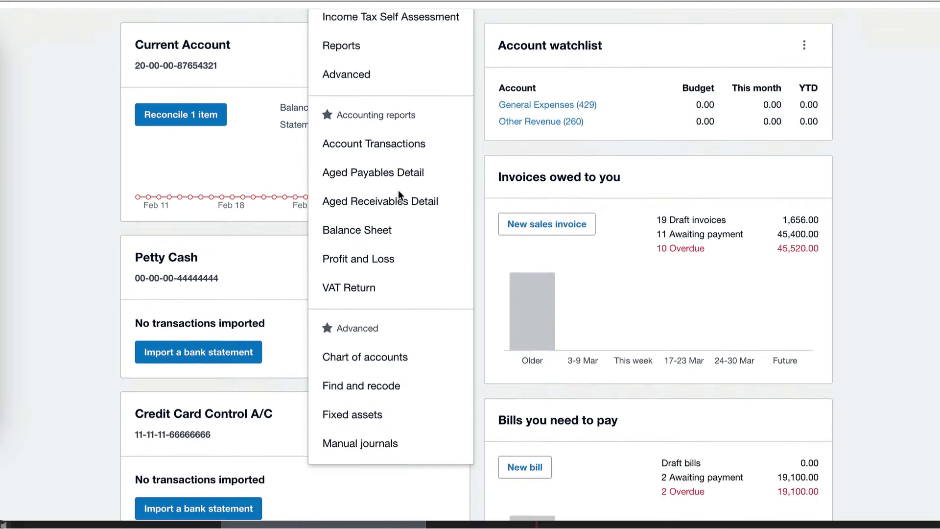
click(374, 288)
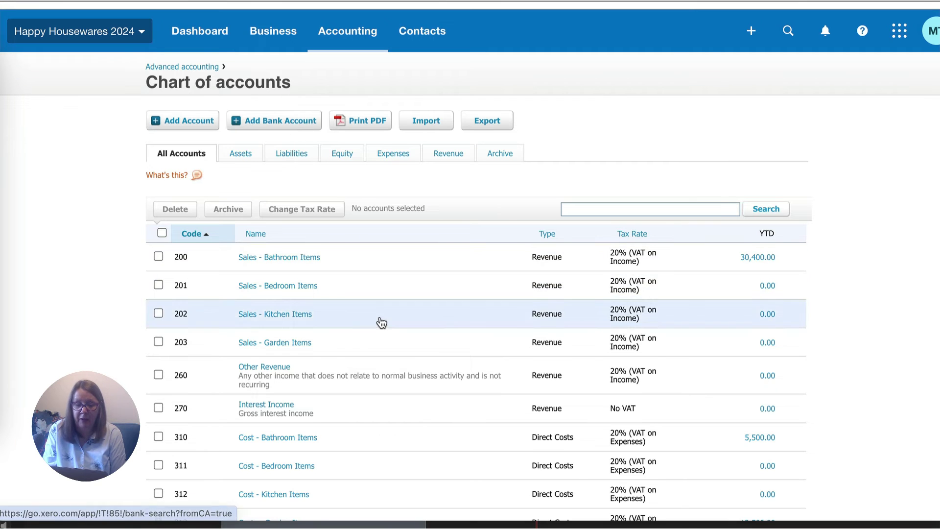
- Review the Bank accounts 600–602 in the chart, then start adding a bank account
scroll(381, 322, down, 10)
scroll(381, 322, down, 10)
scroll(381, 322, down, 6)
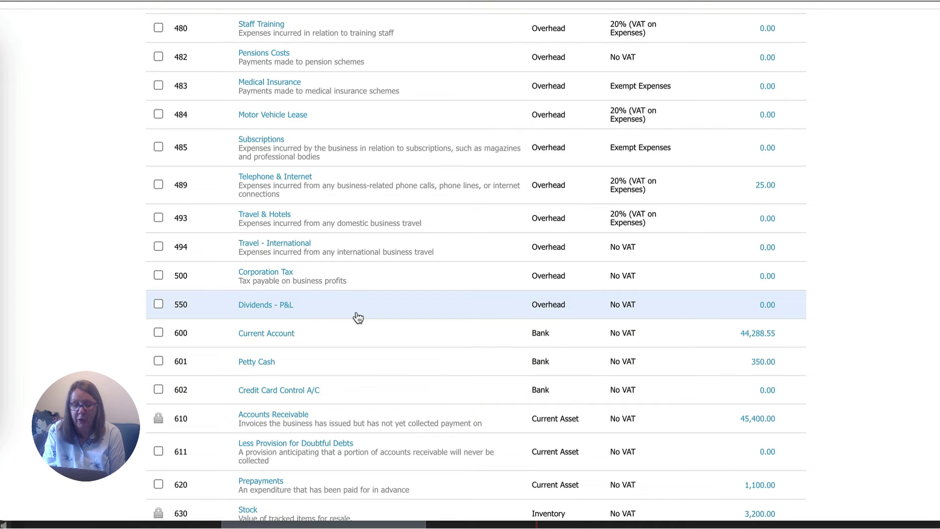
scroll(356, 311, up, 20)
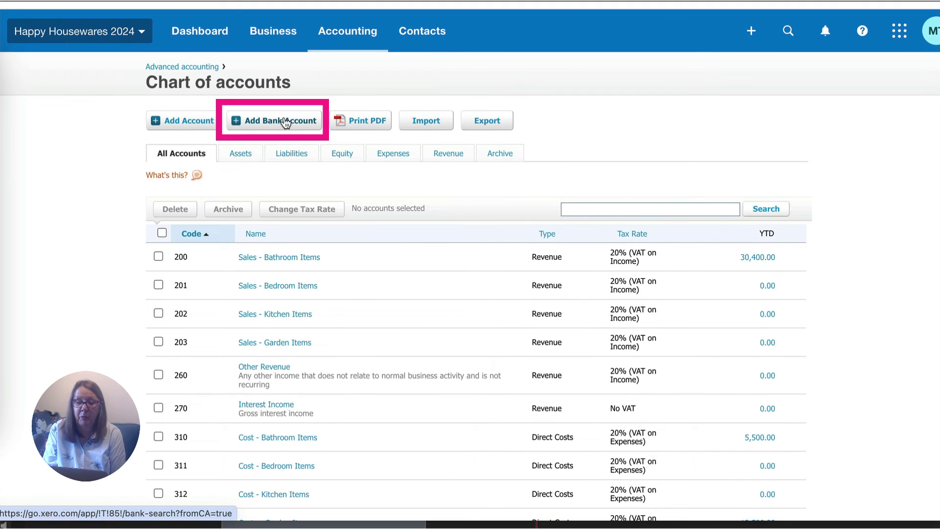
click(285, 122)
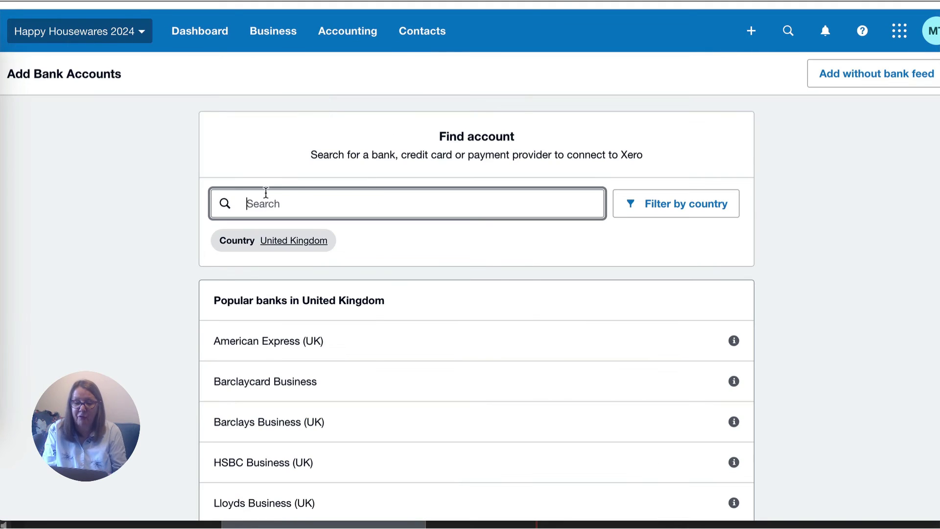
- Search for 'my bank' and continue with an account that has no bank feed
text(my bank)
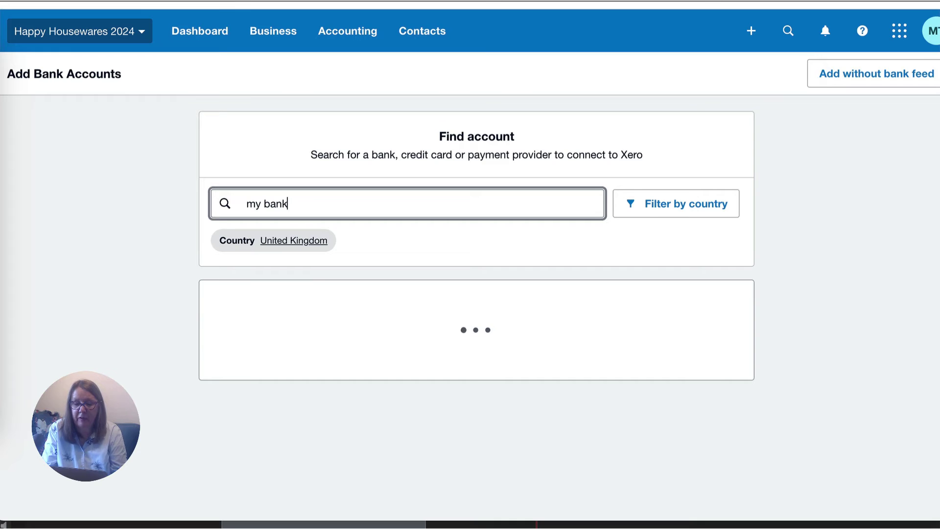
scroll(523, 331, down, 5)
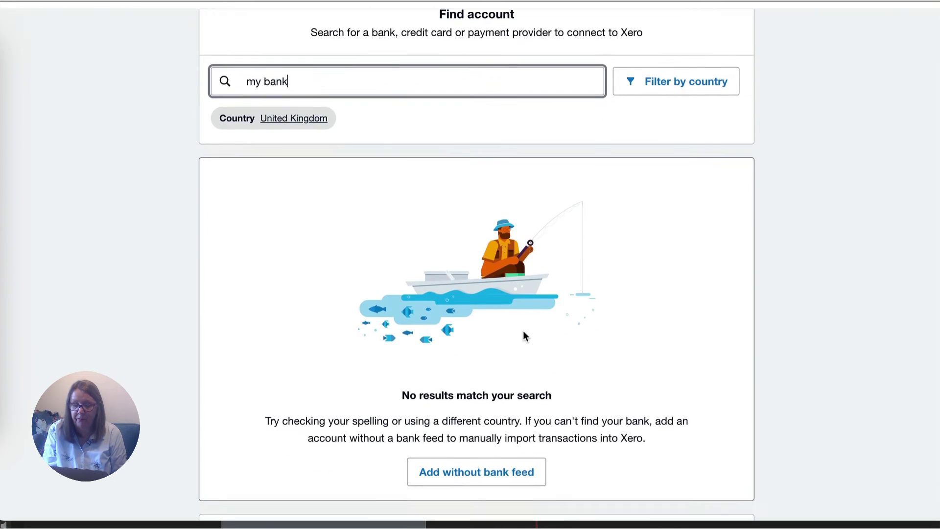
click(473, 387)
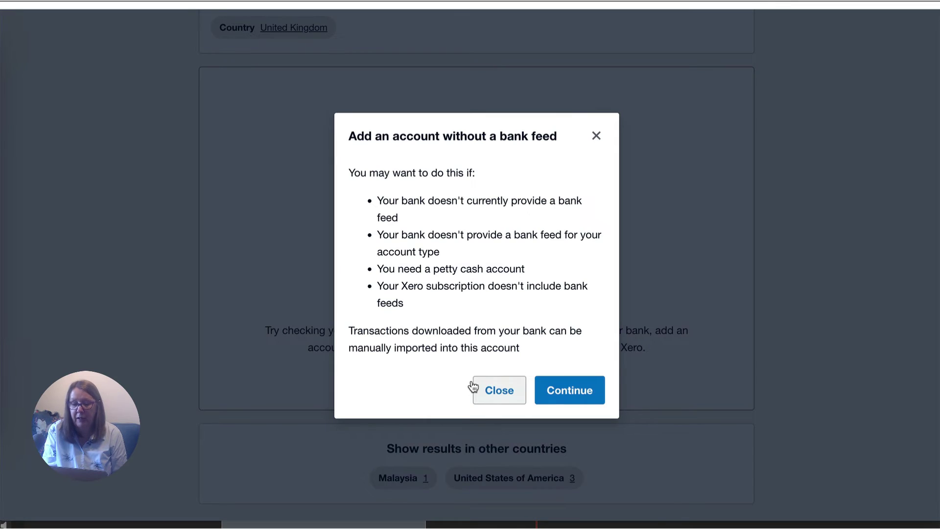
click(571, 392)
- Name the account 'Bank - saving for CT' and set its type to Other
text(k)
click(362, 373)
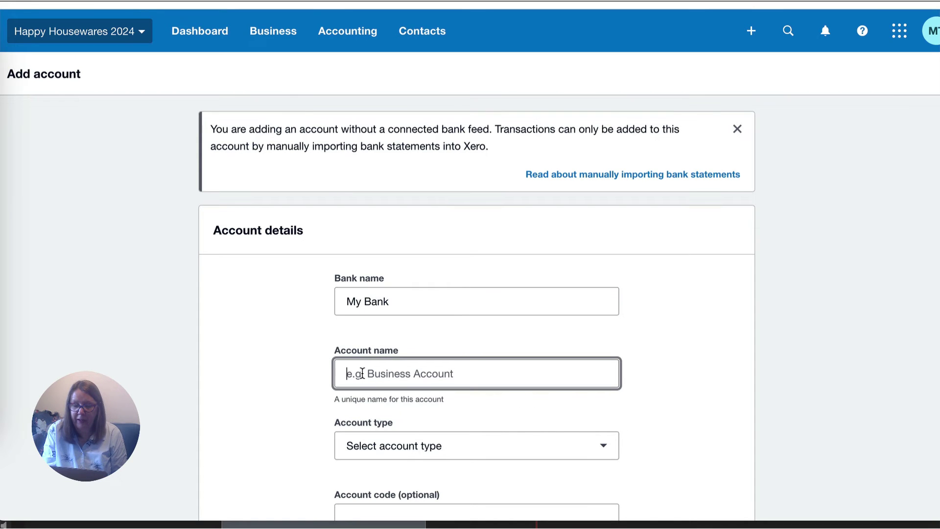
scroll(399, 295, down, 2)
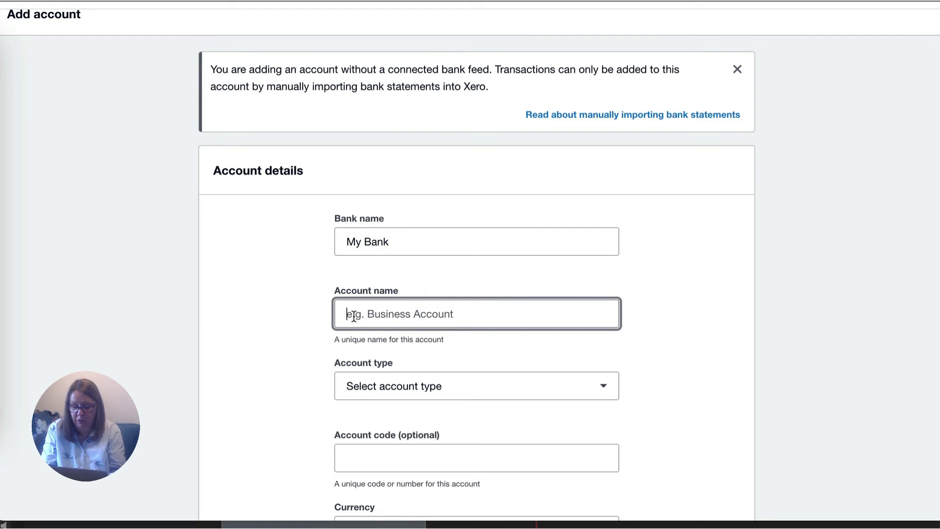
text(Bank - savi)
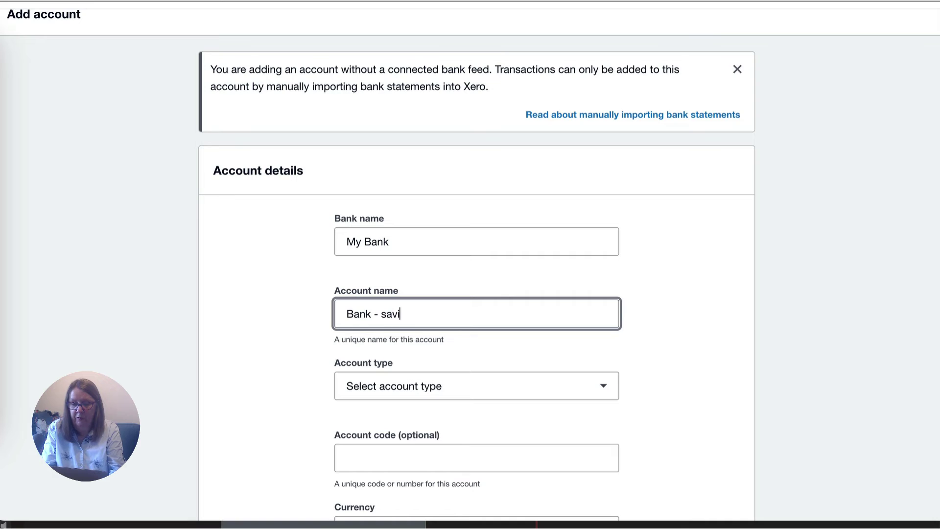
text(ng for CT)
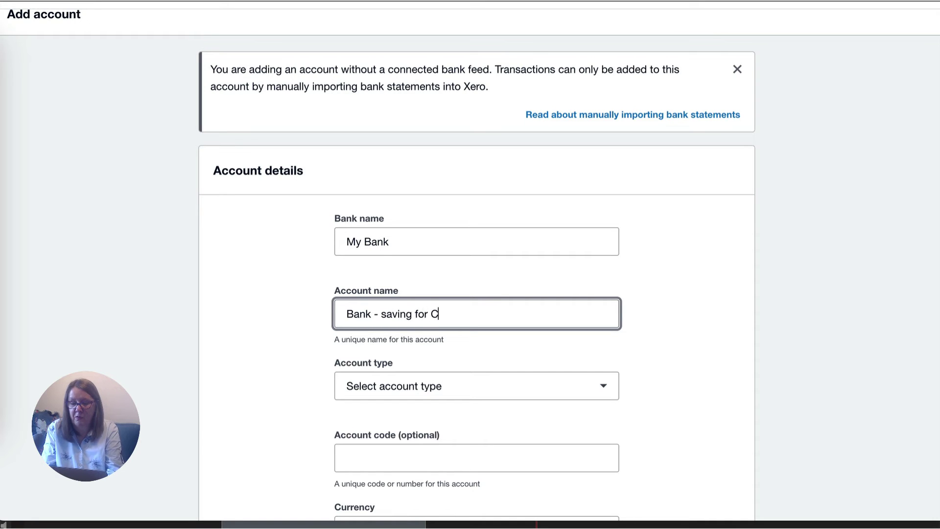
click(606, 384)
click(455, 456)
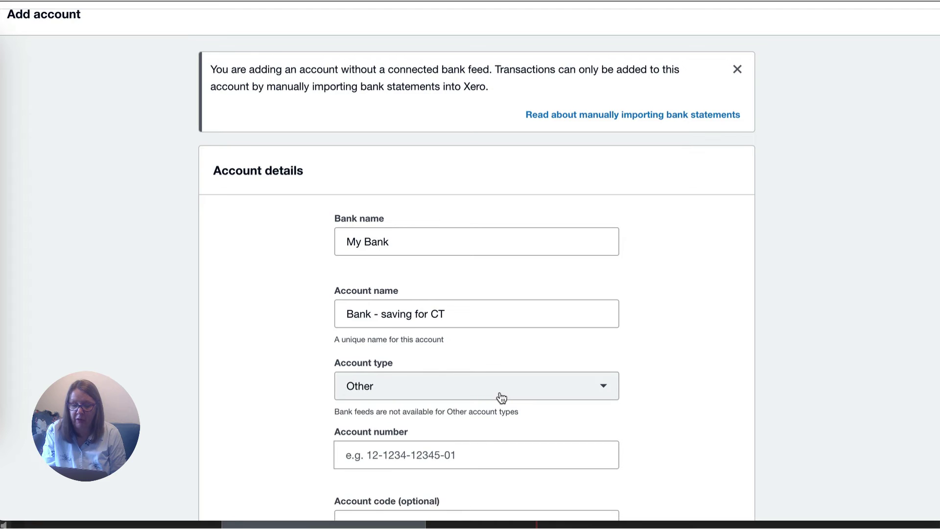
scroll(499, 396, down, 2)
click(370, 375)
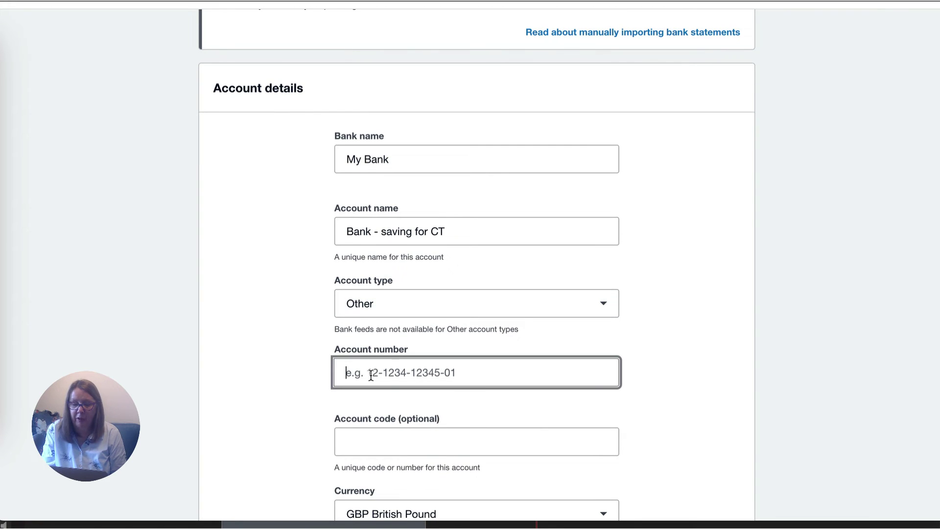
text(333333)
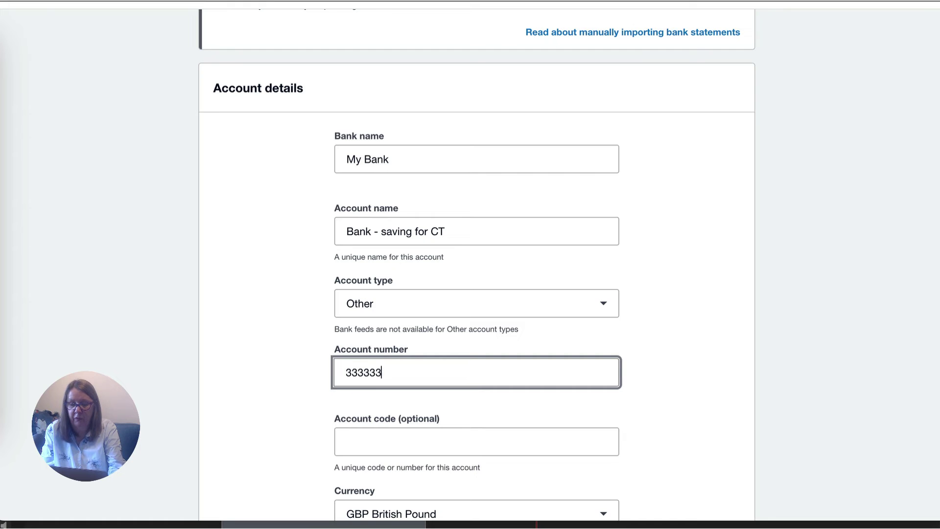
scroll(369, 372, down, 2)
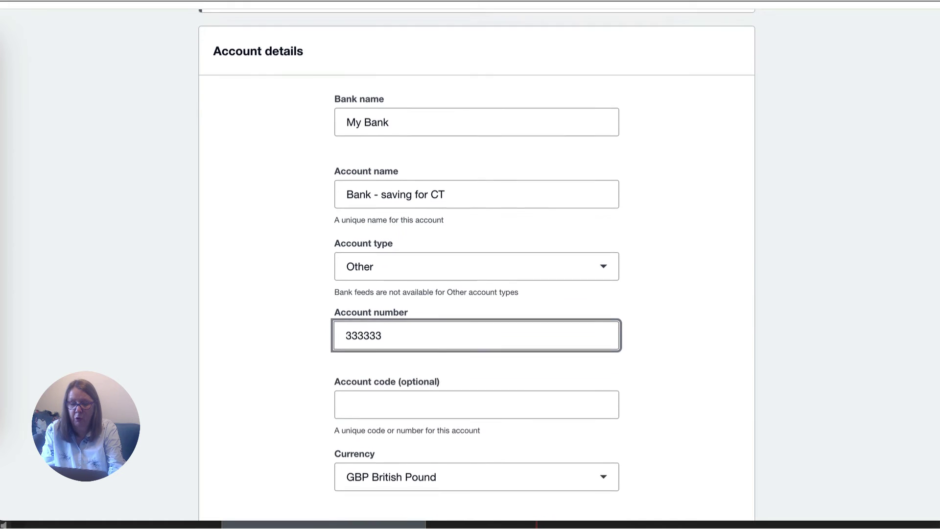
click(356, 381)
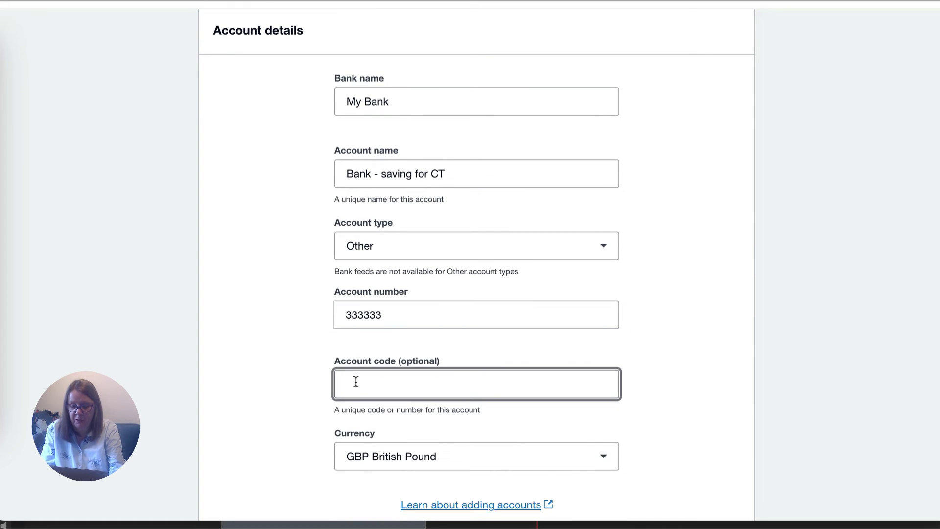
text(603)
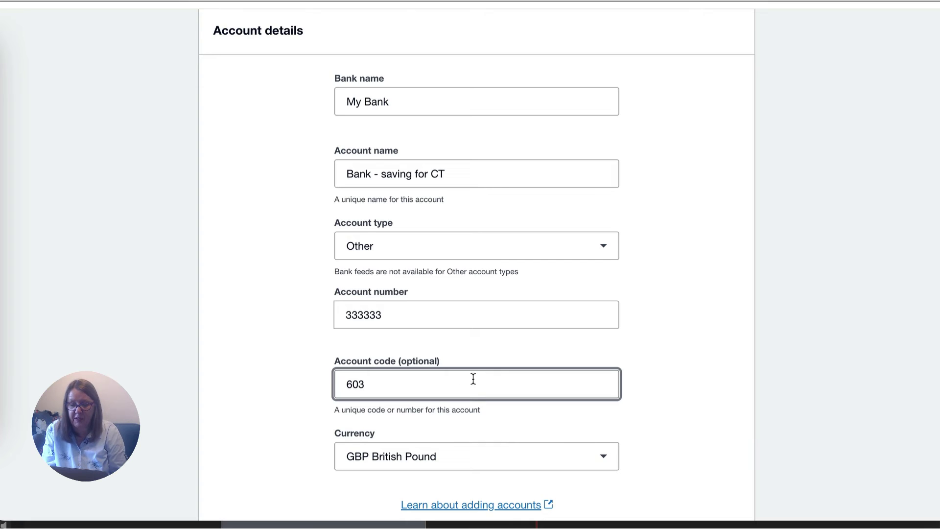
scroll(472, 380, down, 3)
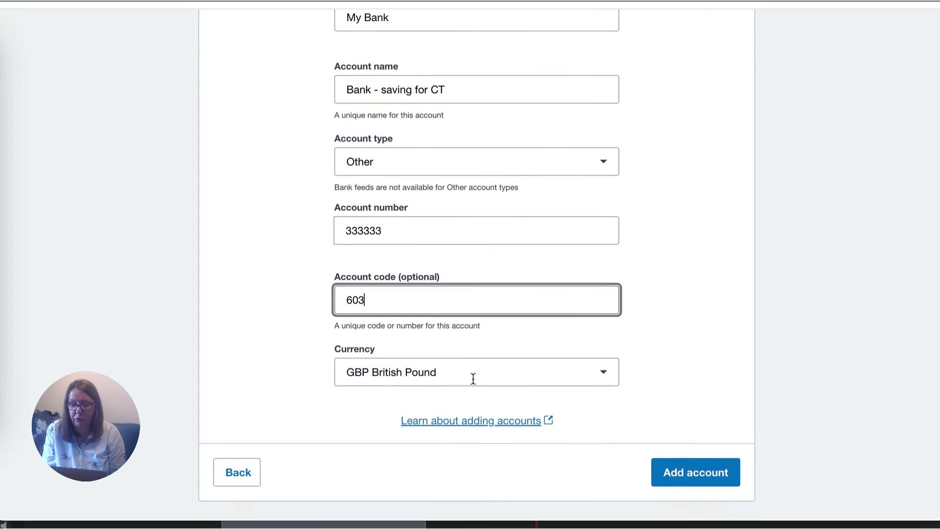
click(692, 479)
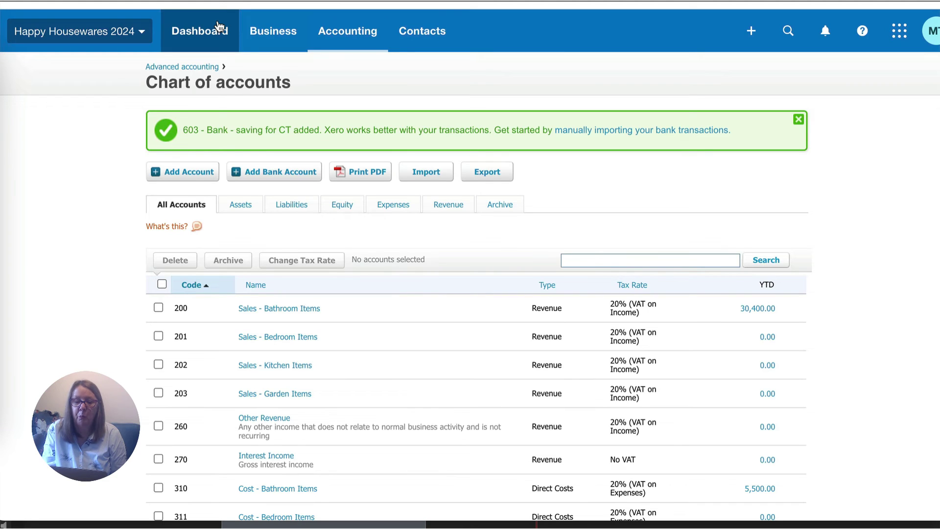
- Check the dashboard for the new Bank - saving for CT panel, account 333333
click(219, 27)
scroll(429, 218, down, 8)
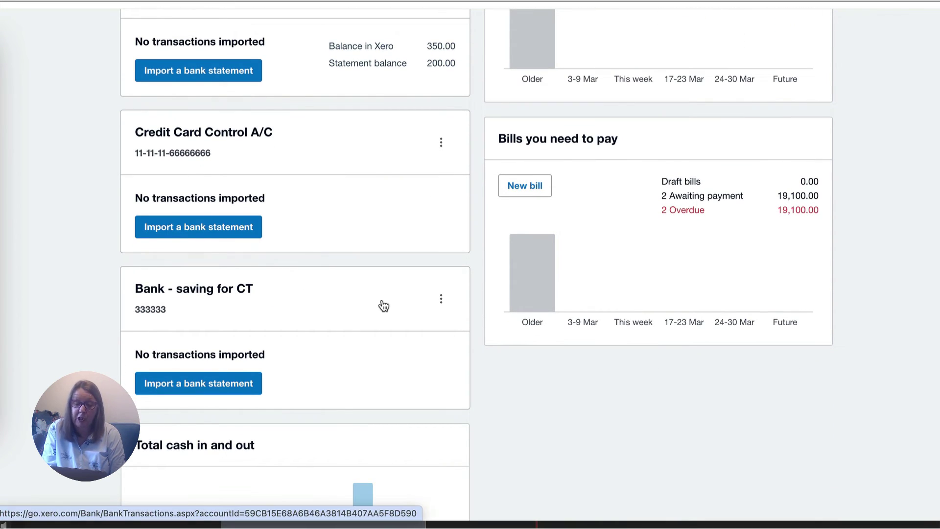
scroll(382, 302, up, 8)
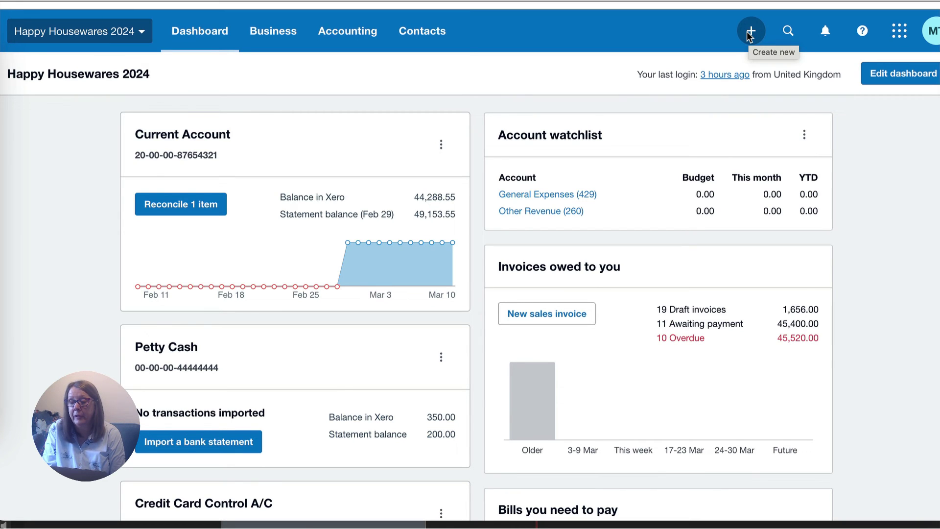
- Record a 14800 transfer from Current Account to Bank - saving for CT dated 30 Apr 2024
click(749, 35)
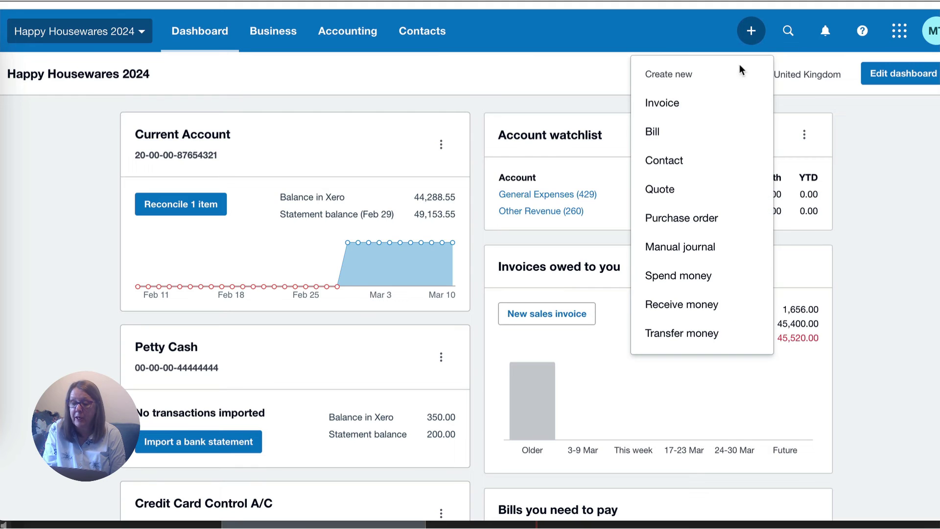
click(693, 338)
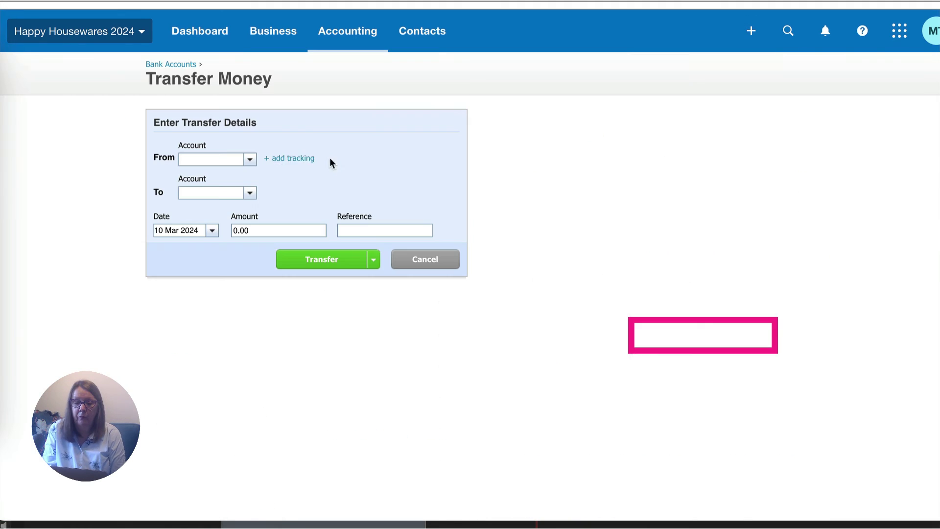
click(249, 160)
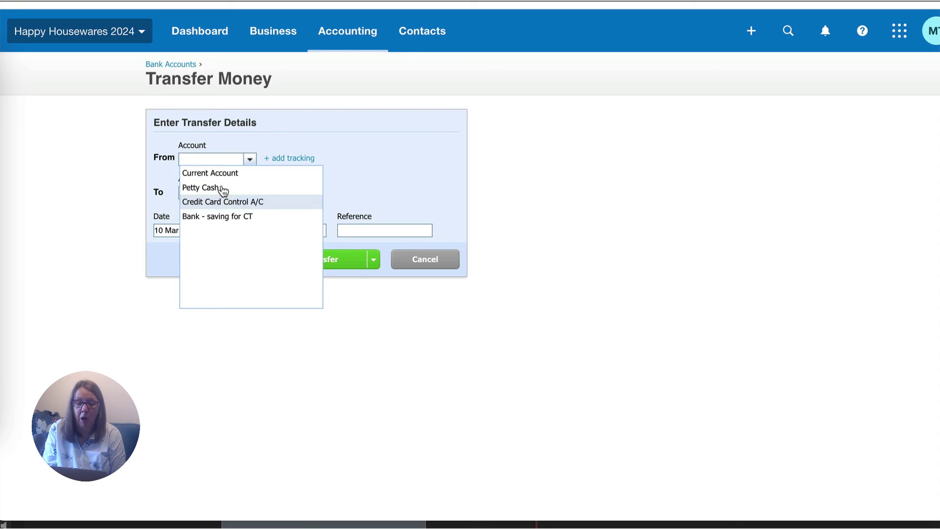
click(217, 172)
click(250, 194)
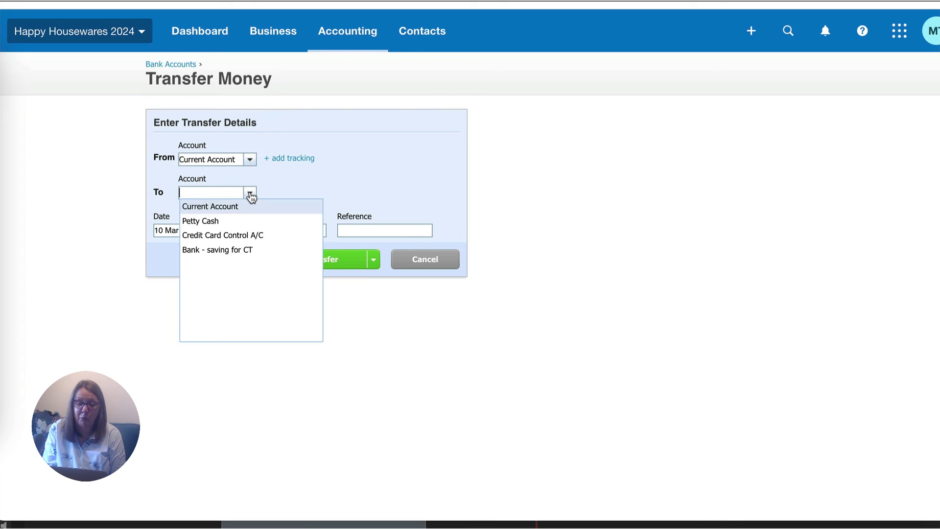
click(230, 250)
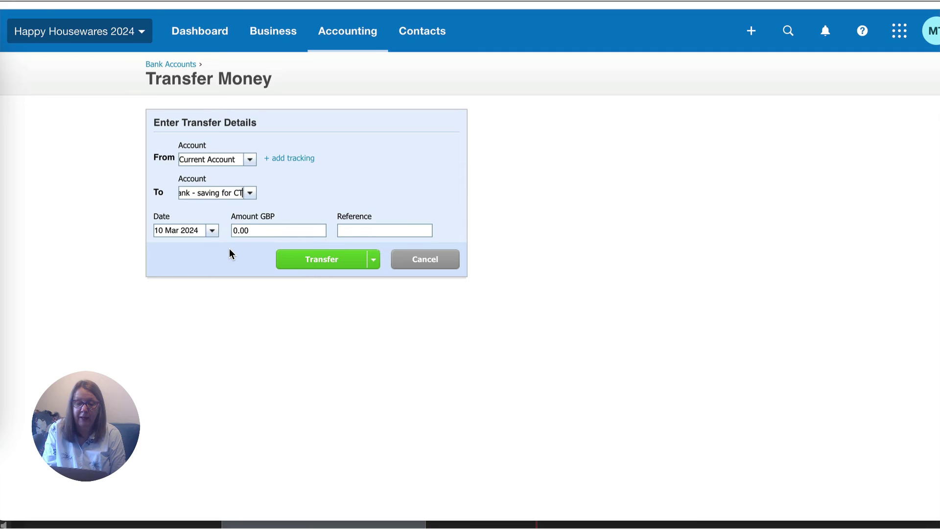
click(212, 231)
click(278, 250)
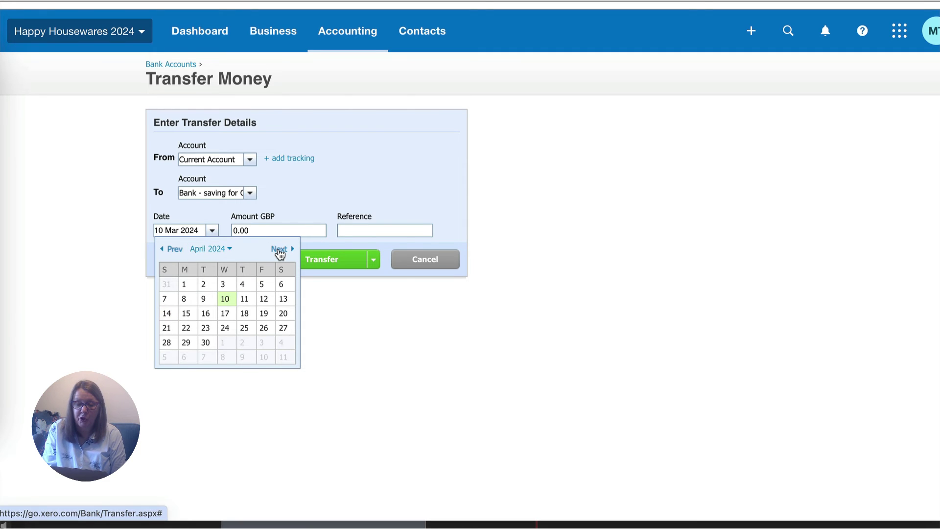
click(205, 343)
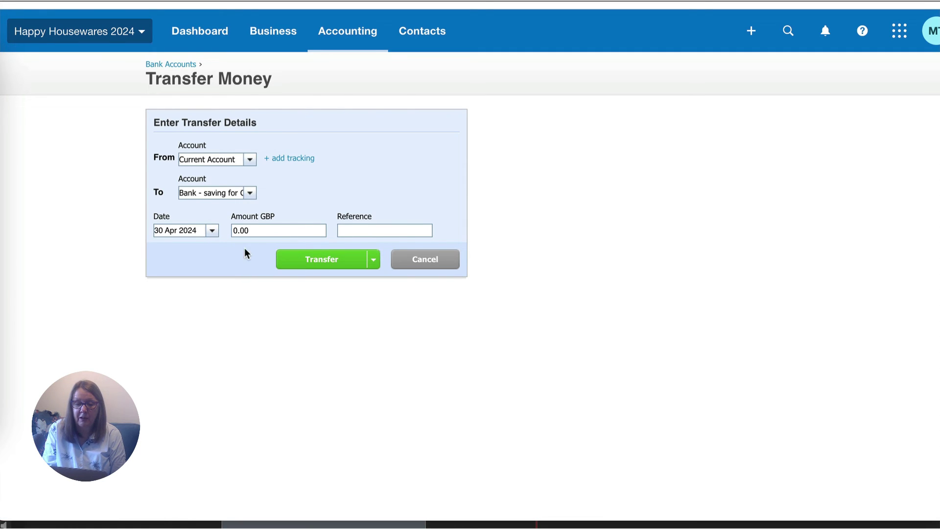
text(14800)
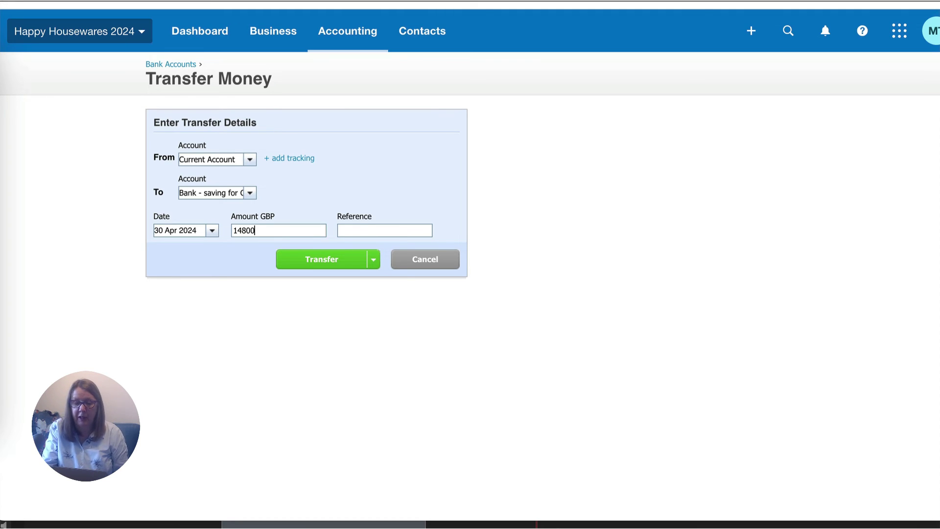
click(312, 265)
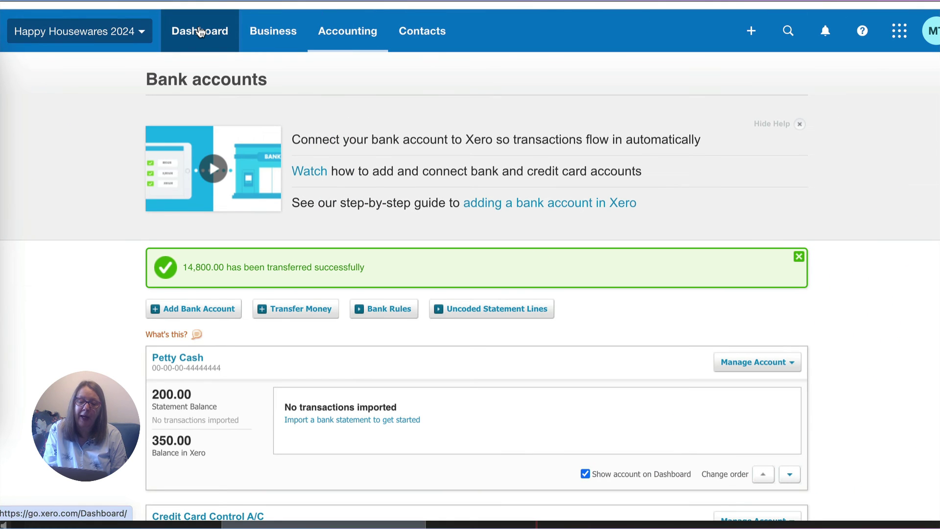
- Verify on the dashboard: Bank - saving for CT at 14,800.00, Current Account at 29,488.55
click(200, 32)
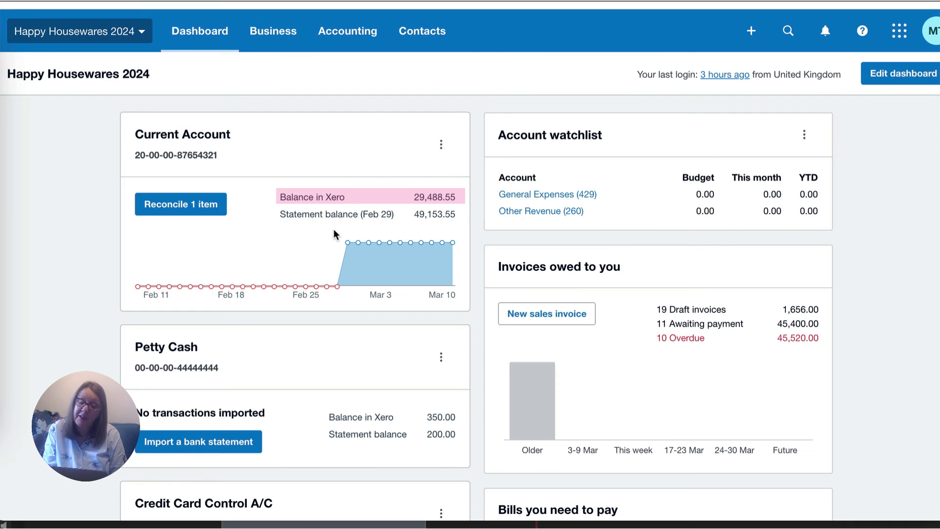
scroll(332, 228, down, 2)
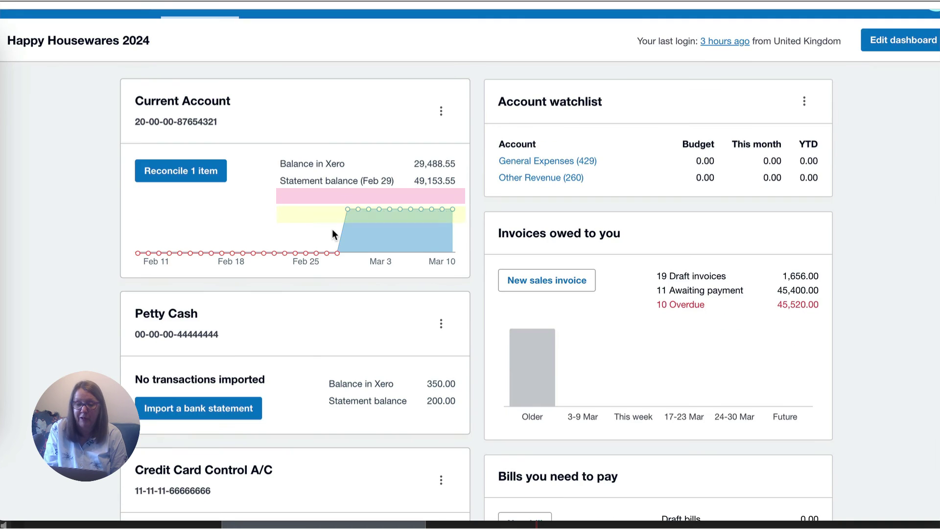
scroll(394, 223, down, 6)
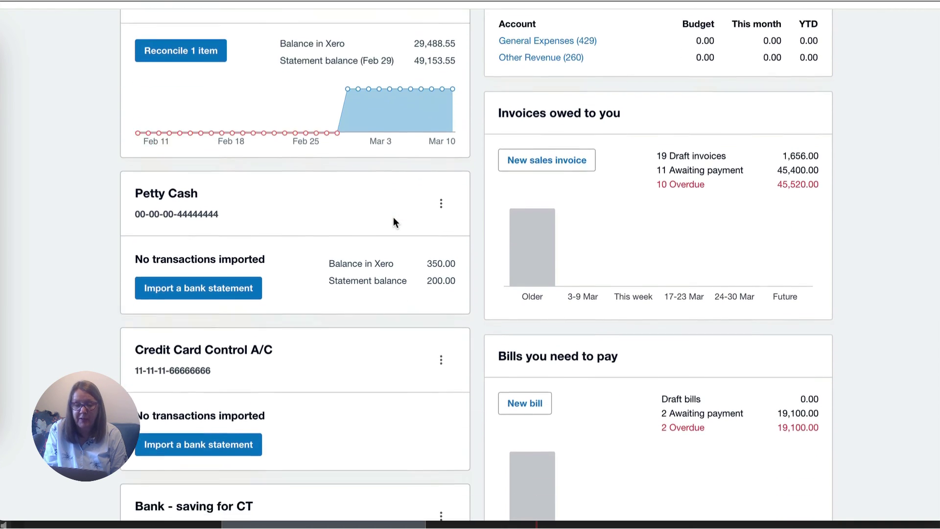
scroll(393, 221, down, 1)
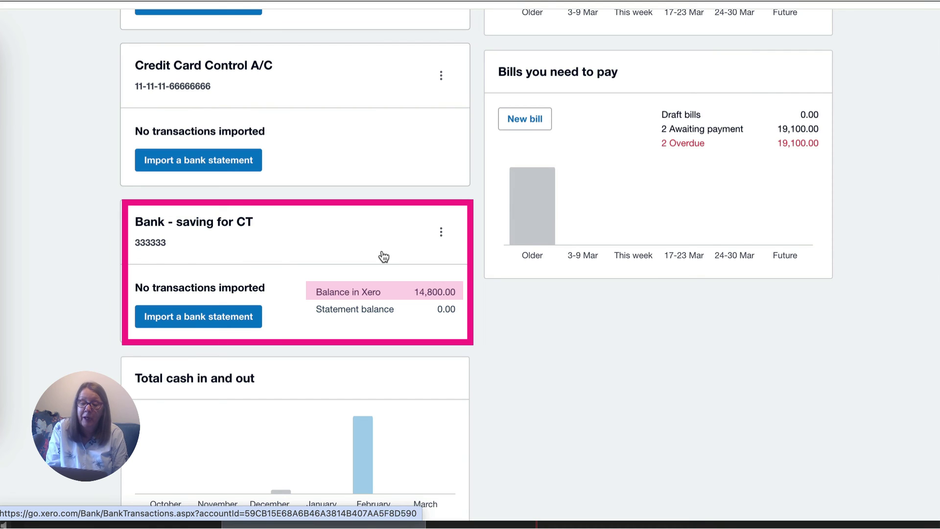
scroll(383, 256, up, 2)
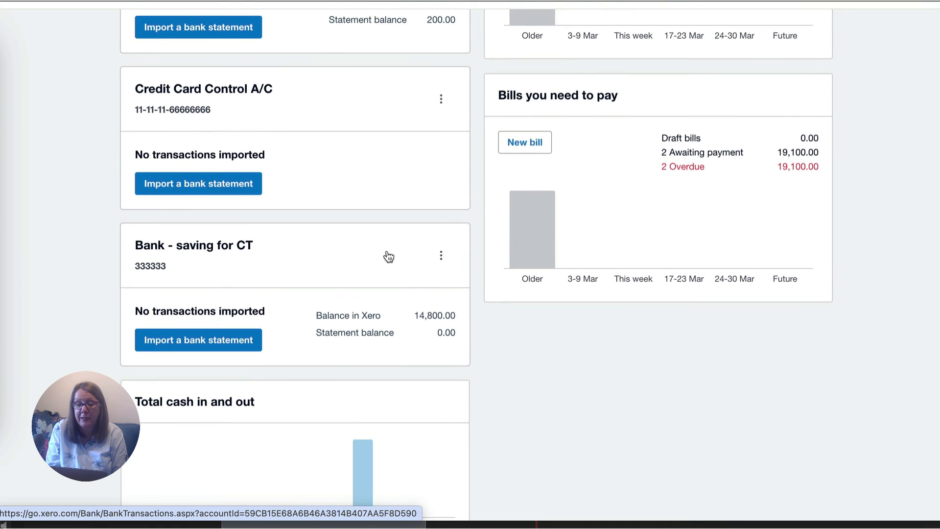
scroll(449, 289, up, 8)
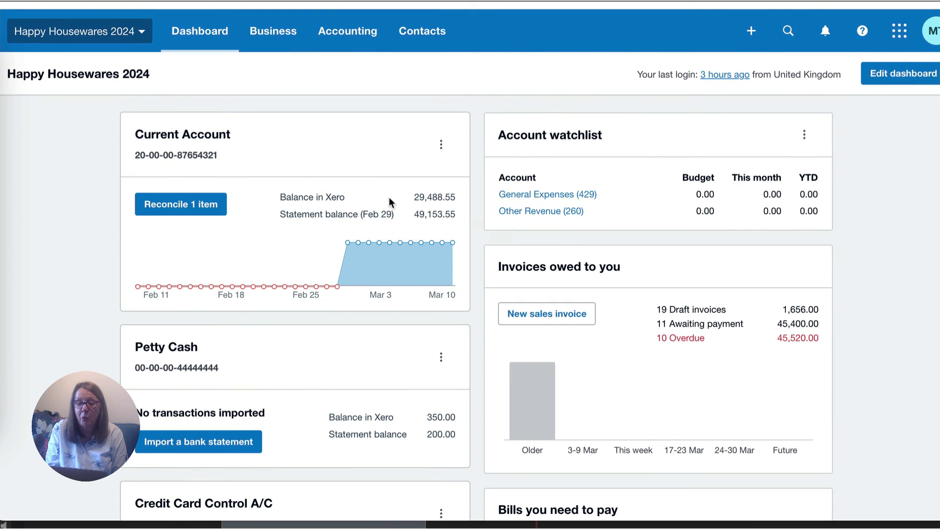
scroll(388, 198, down, 1)
scroll(401, 213, up, 1)
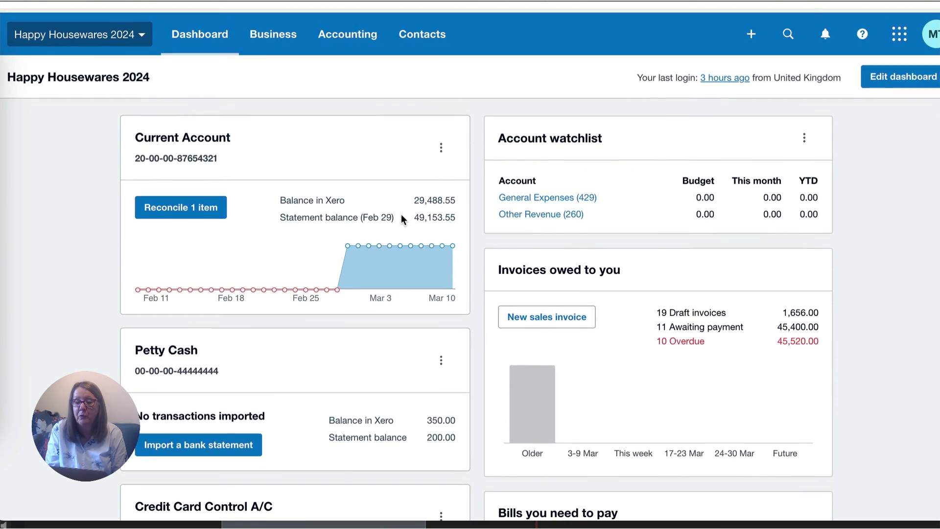